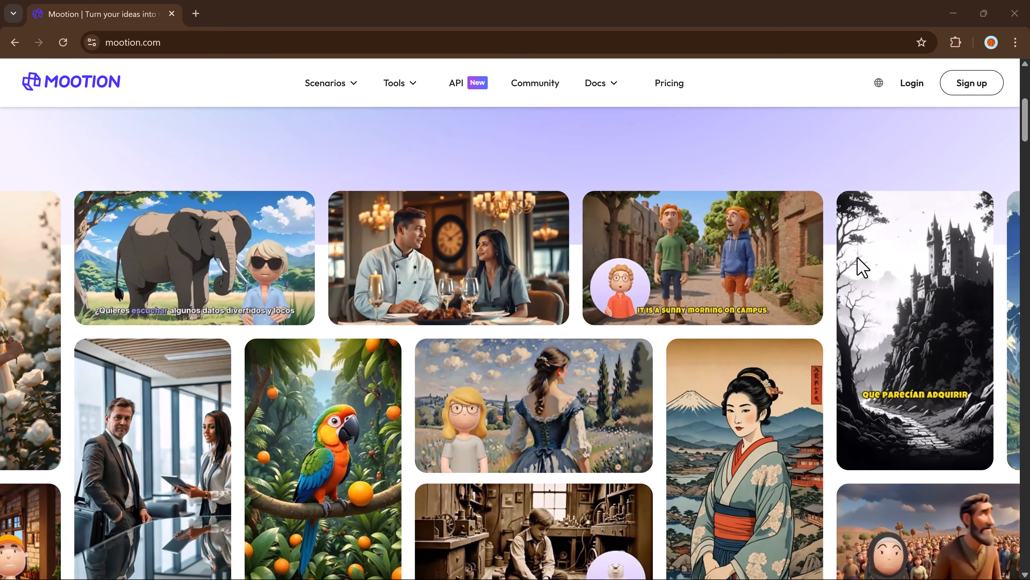
# Look through the Mootion homepage's sample videos, creator testimonials, AI feature sections and stories
pyautogui.scroll(-3, 861, 258)
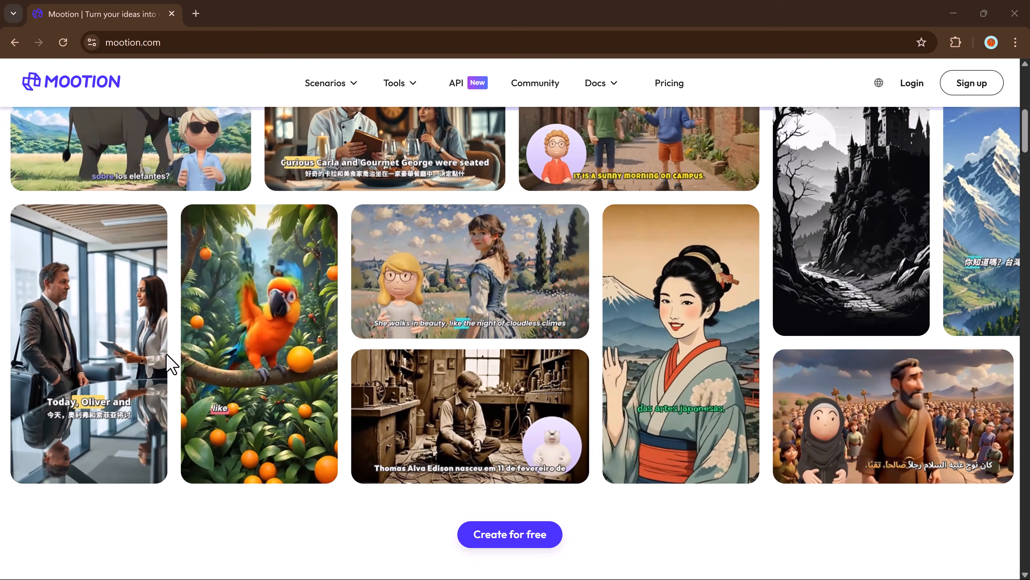
pyautogui.scroll(-10, 169, 357)
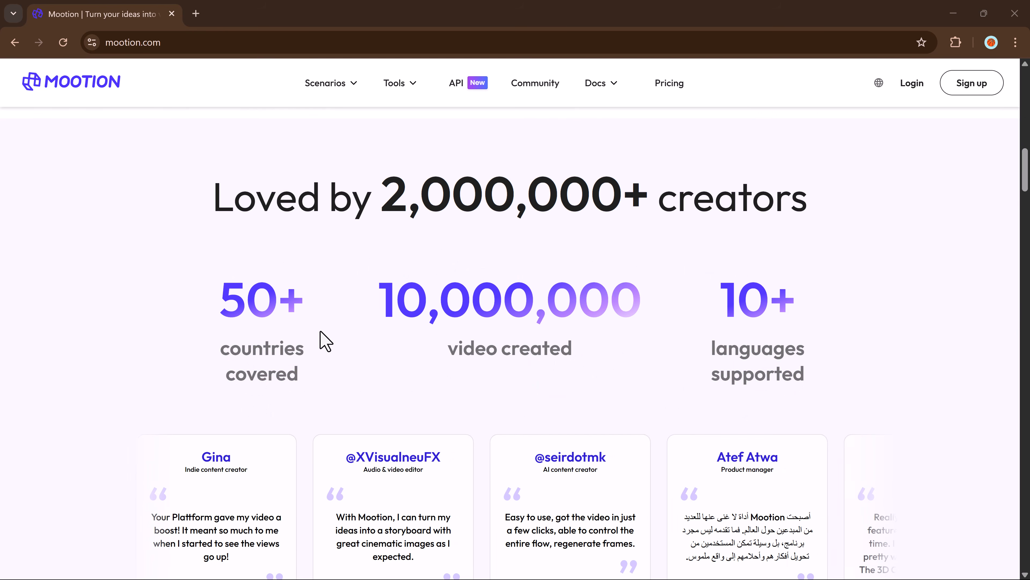
pyautogui.scroll(-7, 326, 341)
pyautogui.scroll(-2, 326, 341)
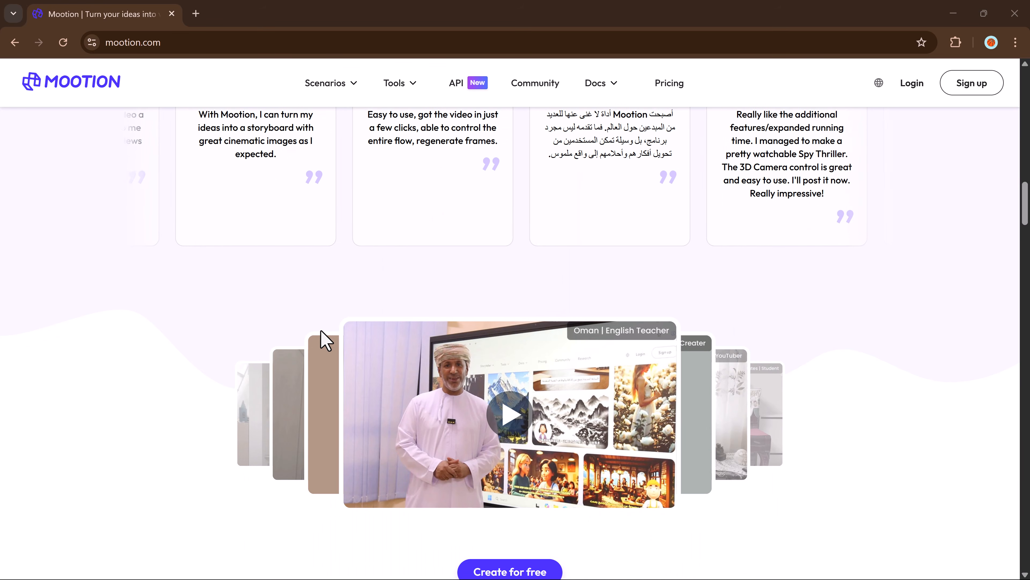
pyautogui.scroll(-3, 321, 331)
pyautogui.scroll(-13, 321, 331)
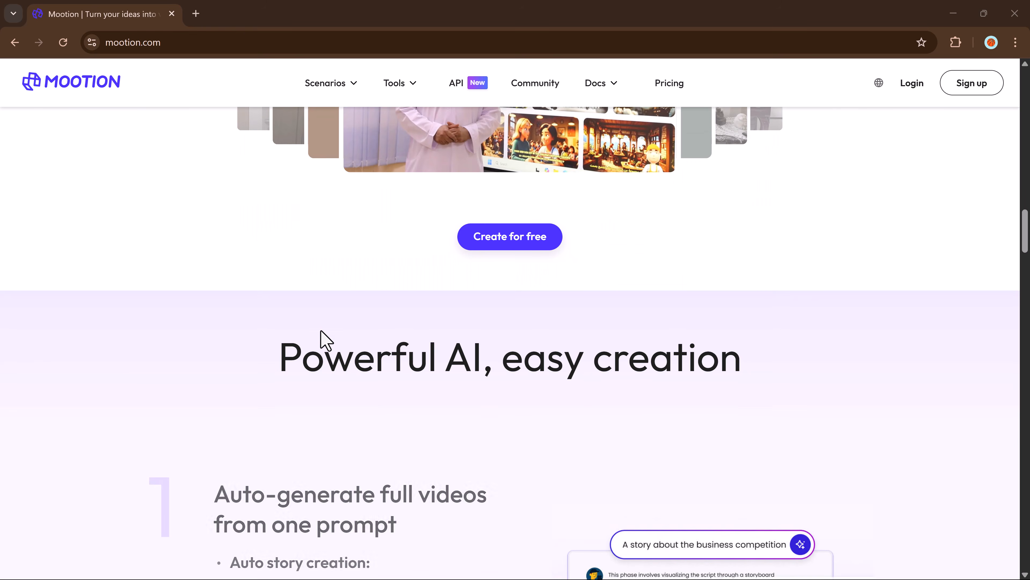
pyautogui.scroll(-5, 321, 331)
pyautogui.scroll(-7, 322, 331)
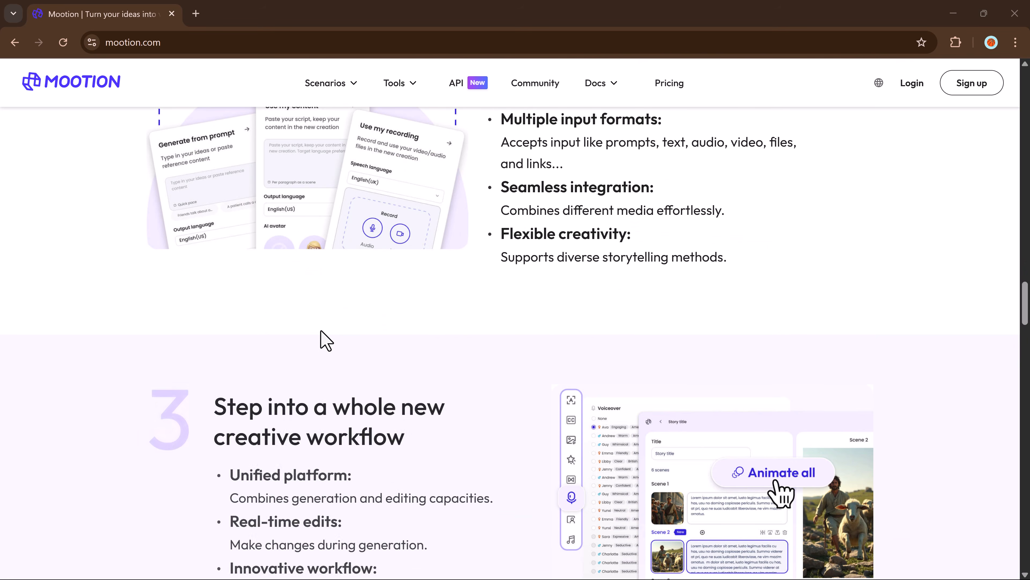
pyautogui.scroll(-3, 321, 331)
pyautogui.scroll(-6, 321, 331)
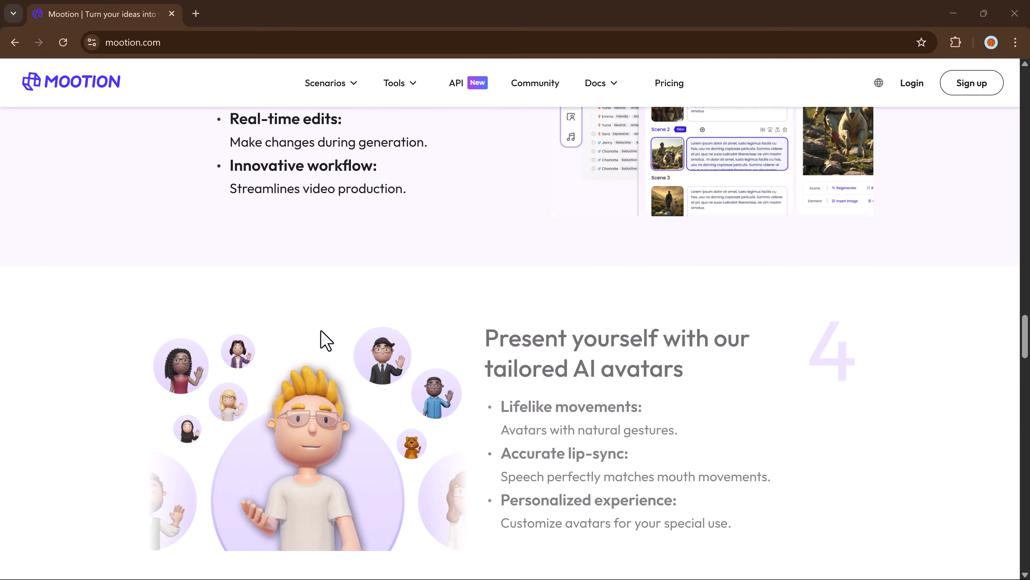
pyautogui.scroll(-2, 322, 331)
pyautogui.scroll(-8, 321, 331)
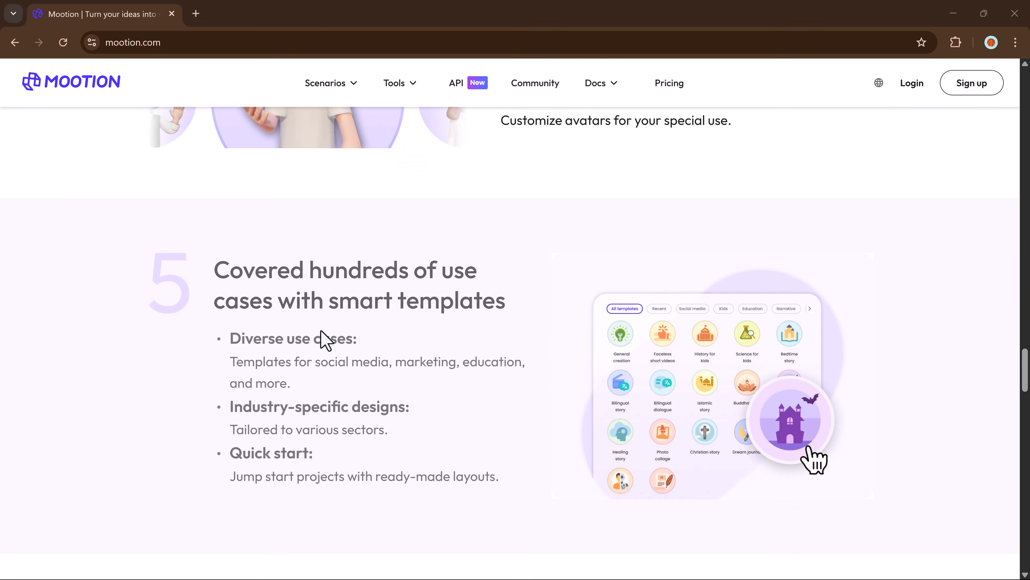
pyautogui.scroll(-8, 321, 331)
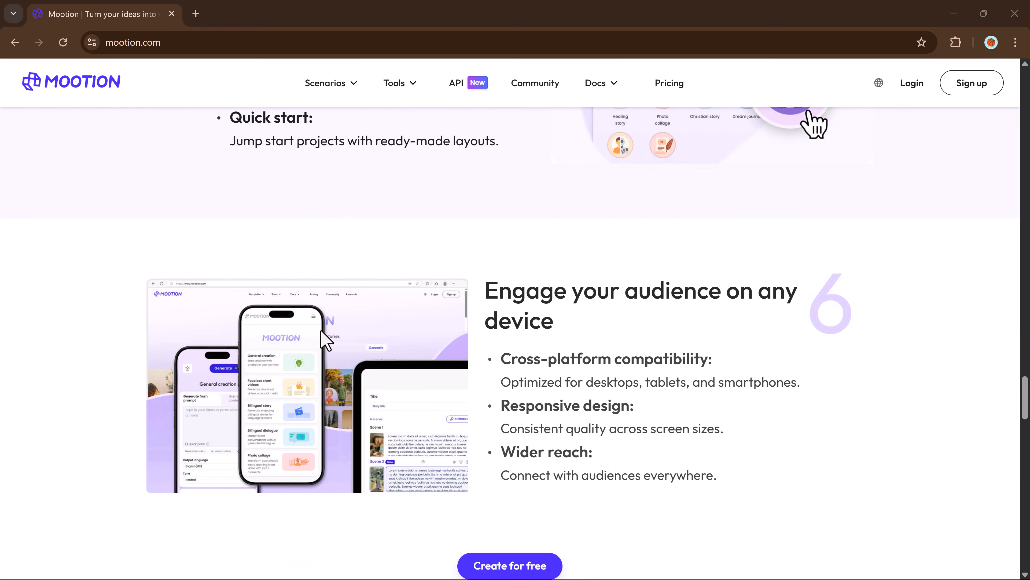
pyautogui.scroll(-3, 321, 330)
pyautogui.scroll(-10, 321, 331)
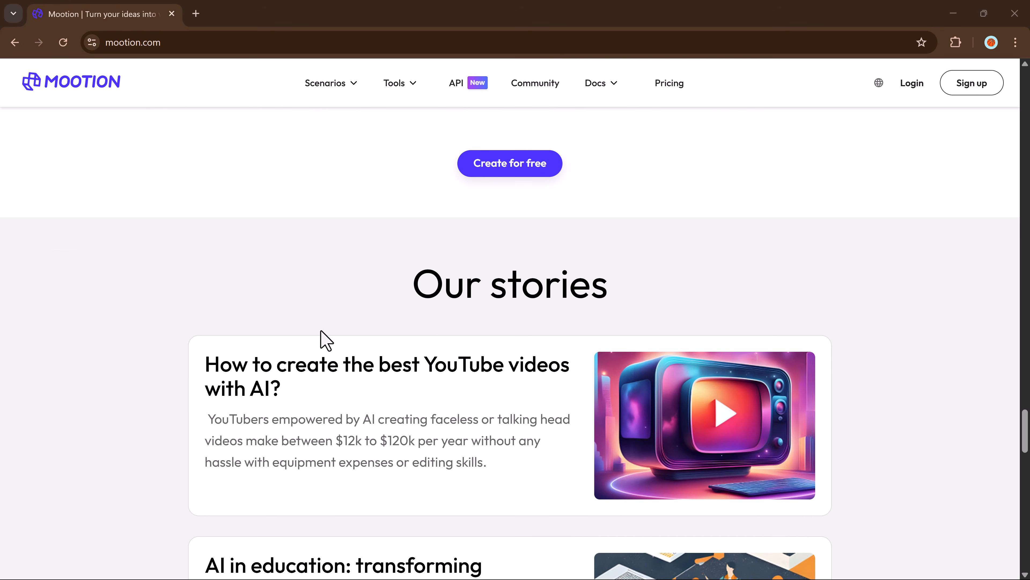
pyautogui.scroll(-15, 321, 331)
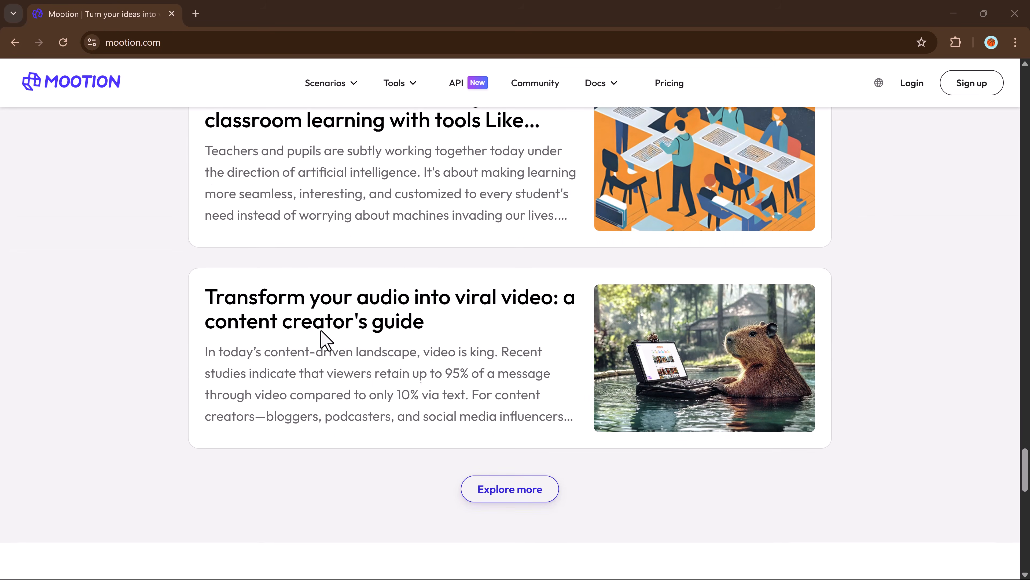
pyautogui.scroll(20, 321, 331)
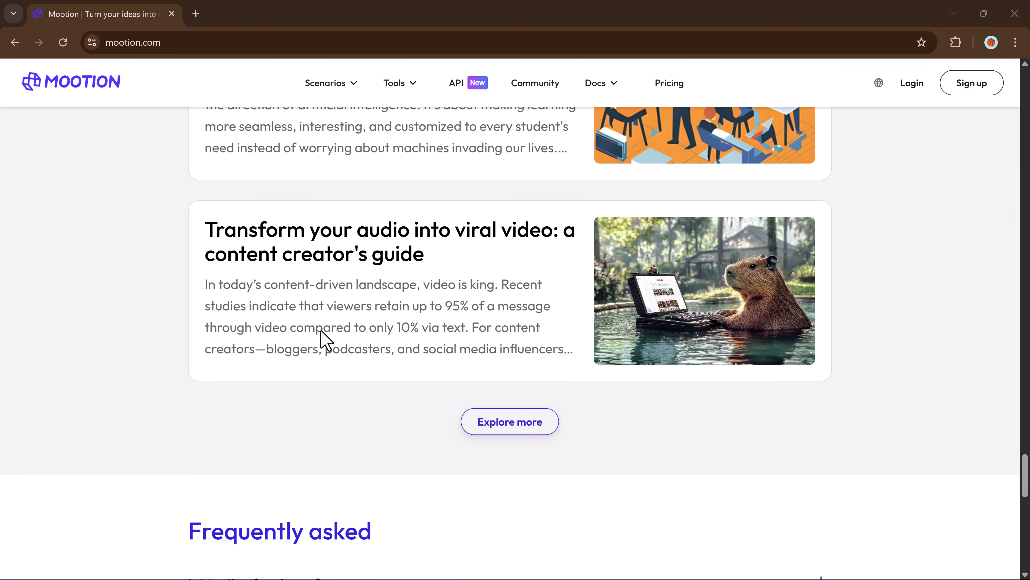
pyautogui.scroll(20, 326, 340)
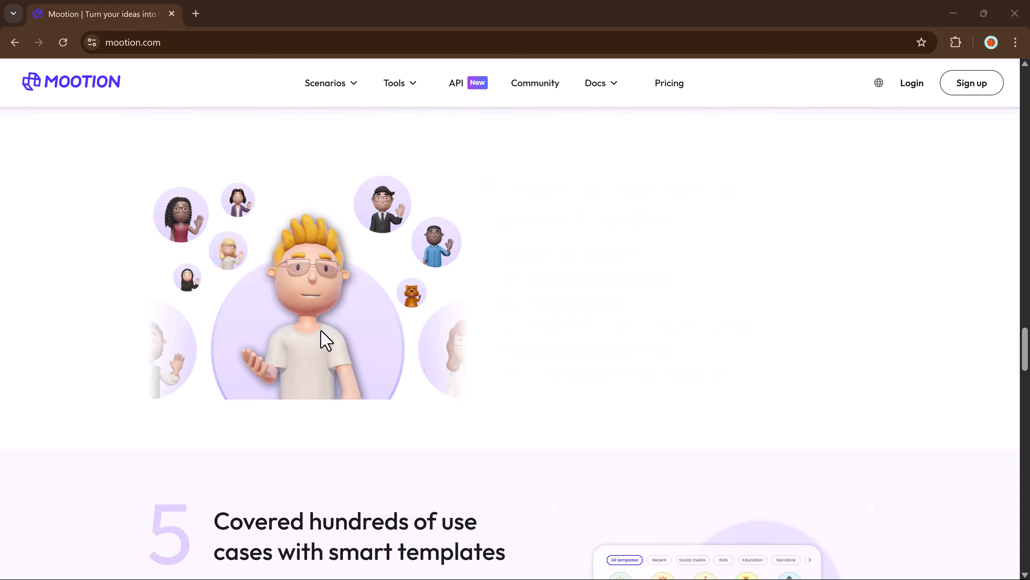
pyautogui.scroll(20, 326, 340)
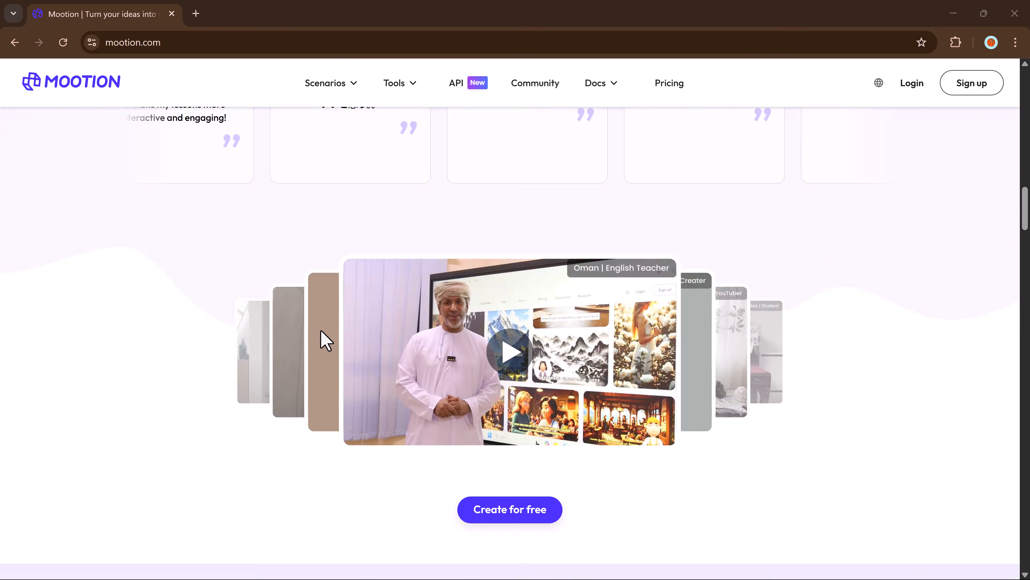
pyautogui.scroll(5, 326, 341)
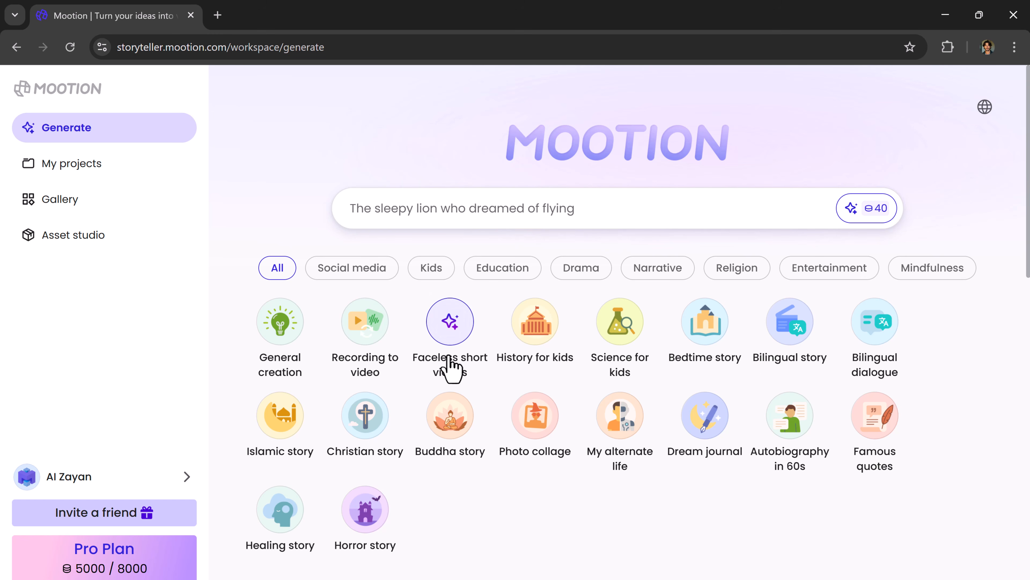
# Browse the story templates by category, from Social media, Kids and Education through Religion, Entertainment and Mindfulness
pyautogui.click(377, 276)
pyautogui.click(432, 271)
pyautogui.click(518, 274)
pyautogui.click(588, 273)
pyautogui.click(688, 271)
pyautogui.click(735, 271)
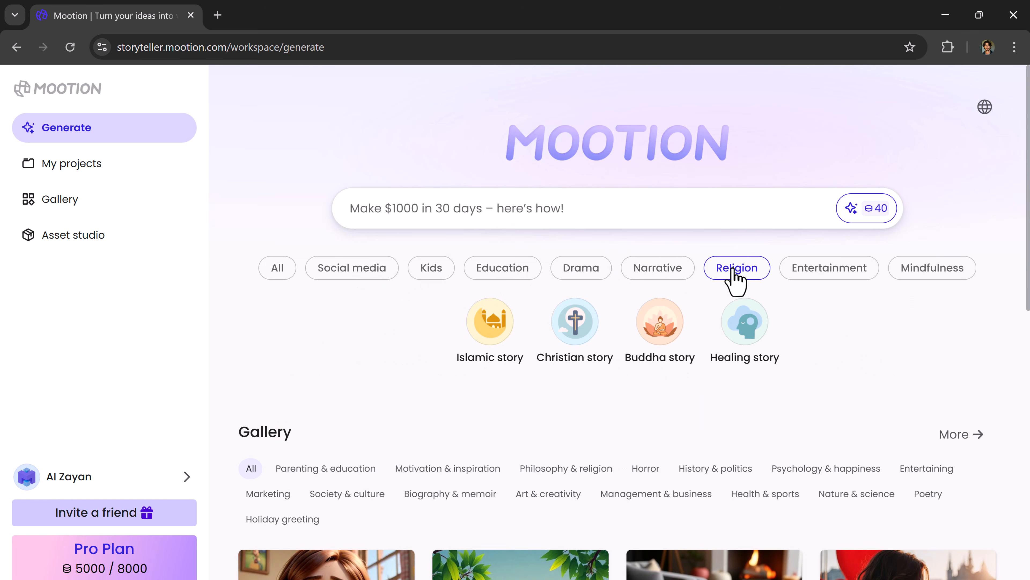
pyautogui.click(809, 272)
pyautogui.click(917, 271)
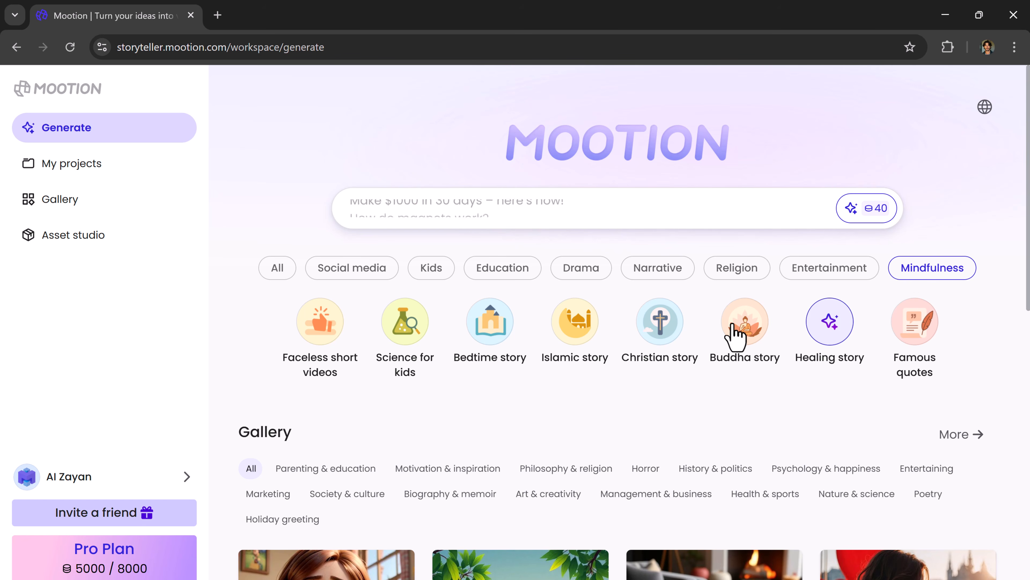
# Open the full gallery of example videos and look through its entries
pyautogui.scroll(-12, 690, 361)
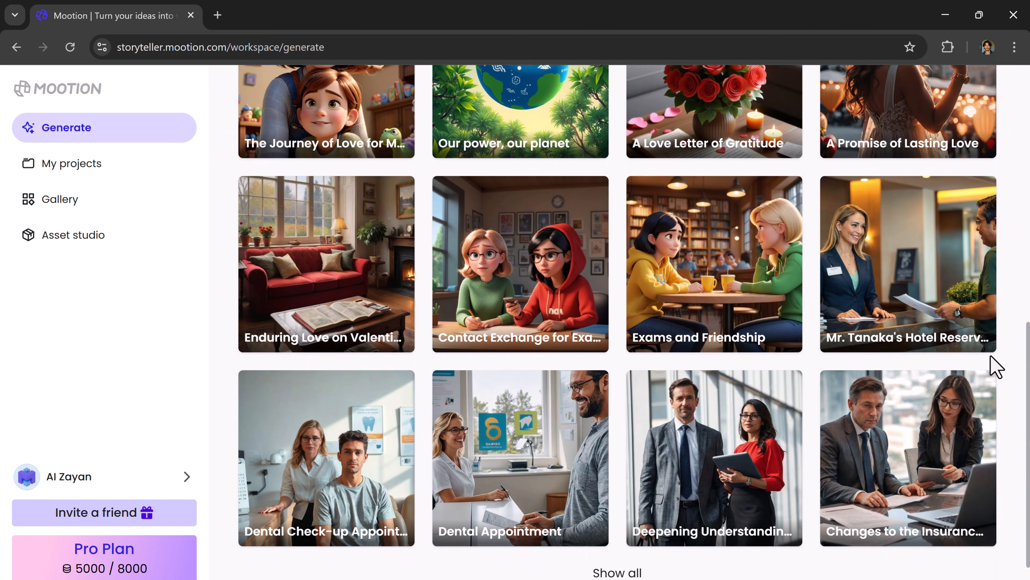
pyautogui.scroll(-3, 996, 365)
pyautogui.click(617, 491)
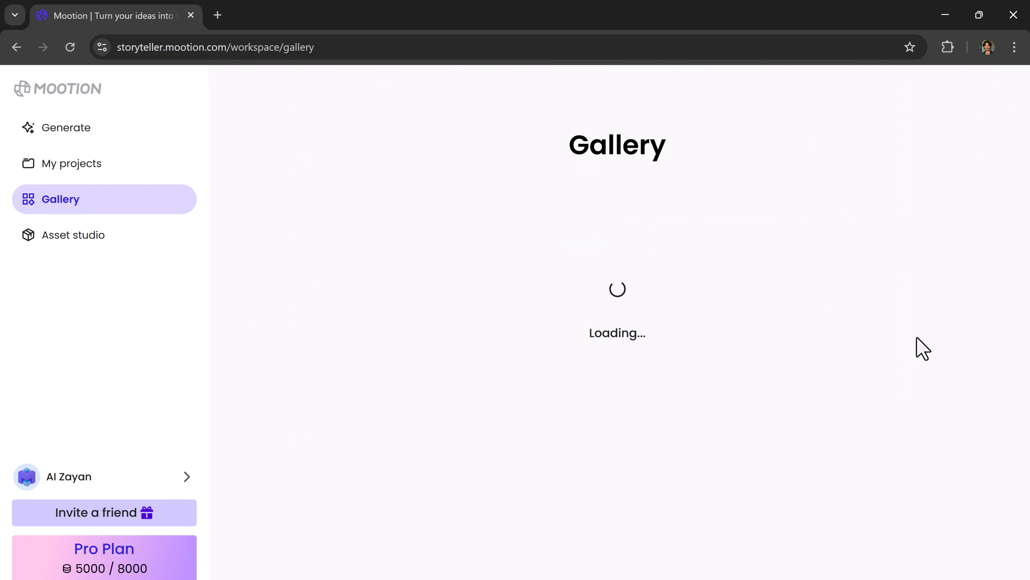
pyautogui.scroll(-14, 929, 288)
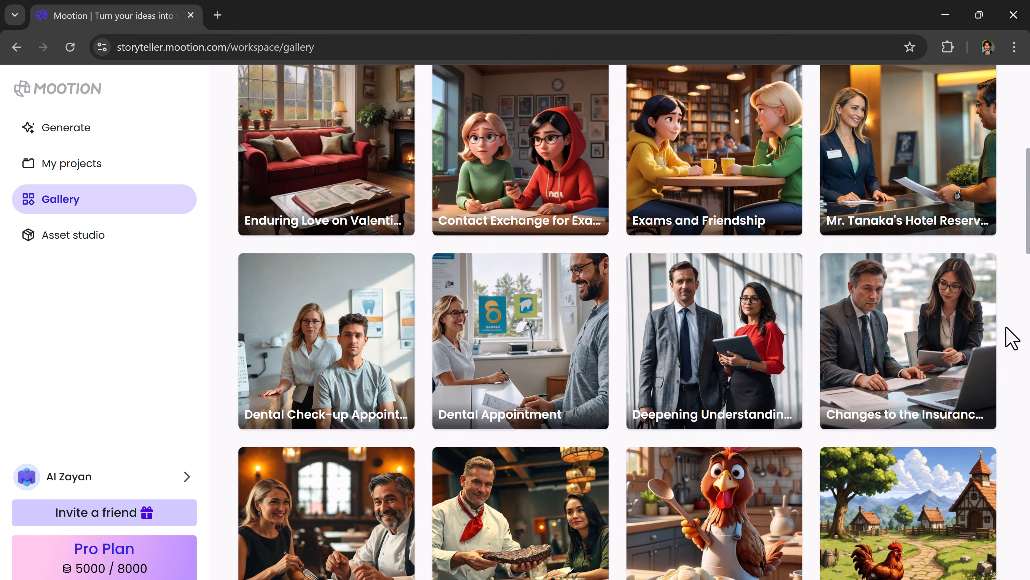
pyautogui.scroll(-16, 1010, 337)
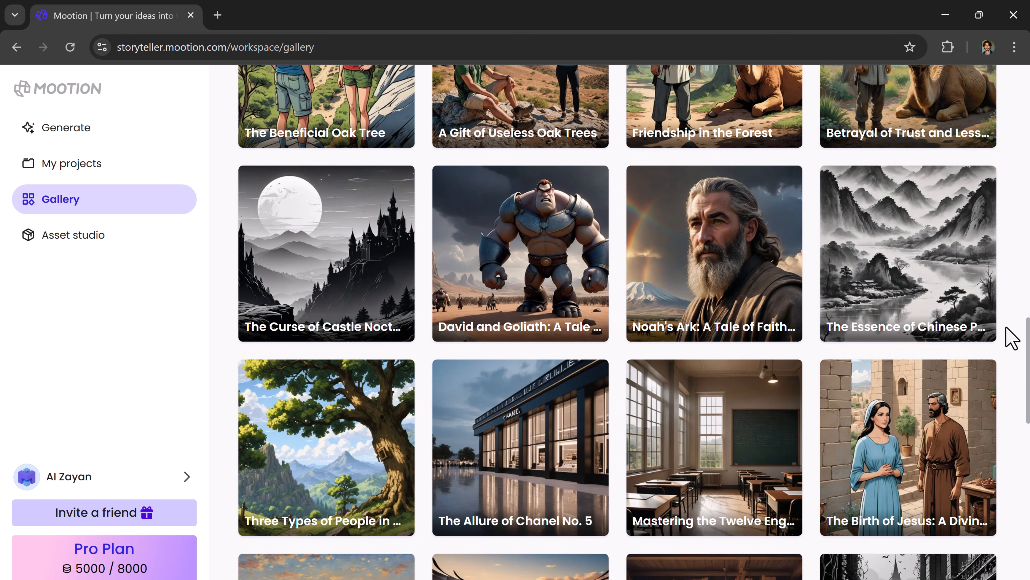
pyautogui.scroll(-16, 1010, 337)
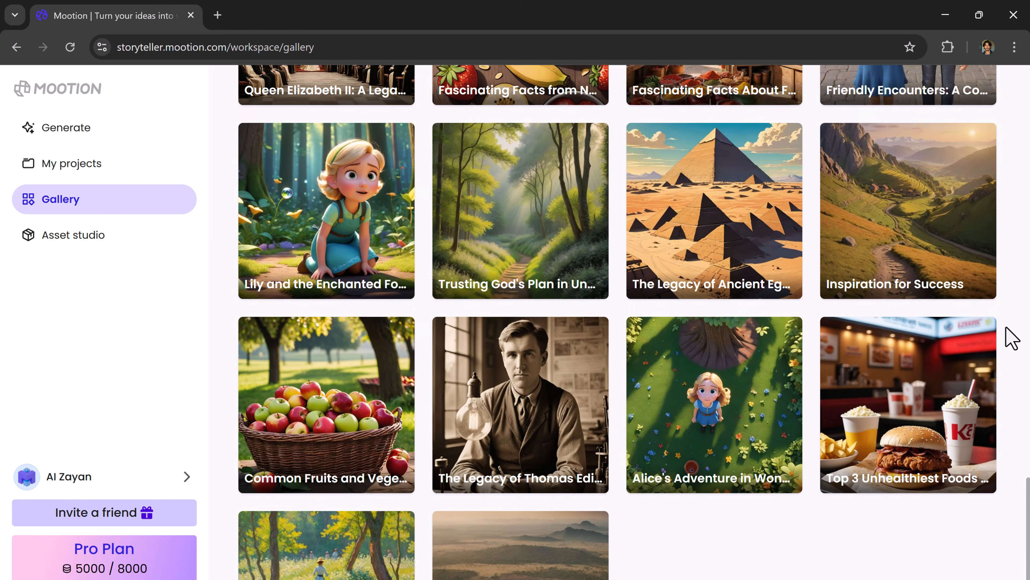
pyautogui.scroll(-5, 1010, 337)
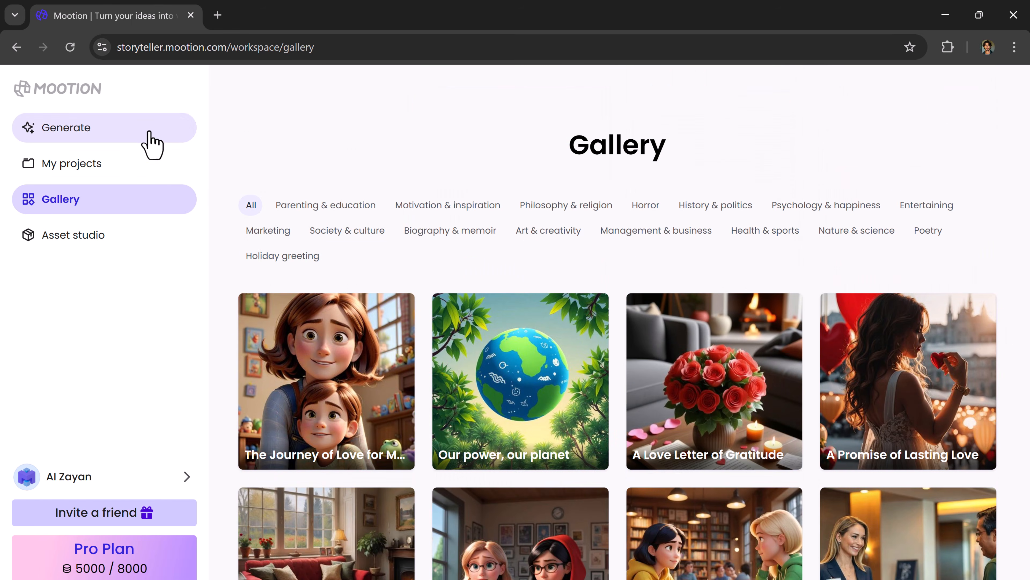
# Return to the Generate page and generate a video from the prompt "a work day vlog of a cute fat anthropomorphic orange tabby cat"
pyautogui.click(148, 132)
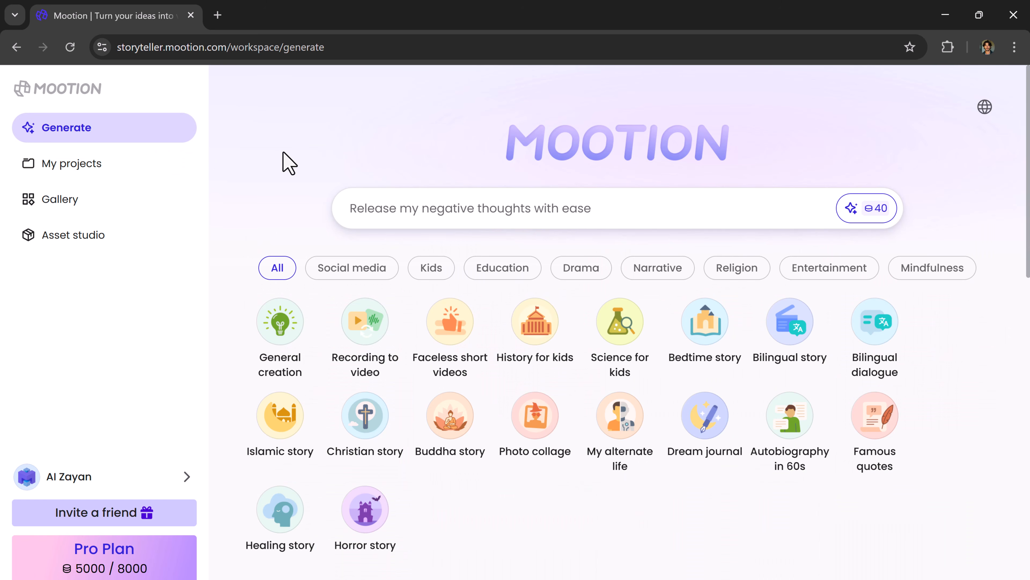
pyautogui.click(471, 211)
pyautogui.write('a work day vlog of a cute fat anthropomorphic orange tabby cat')
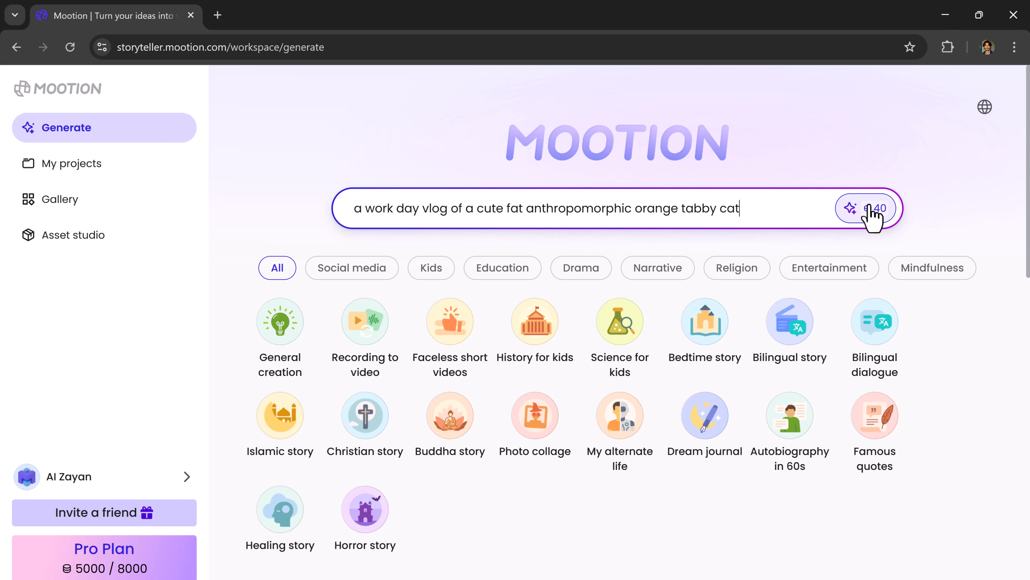
pyautogui.click(872, 217)
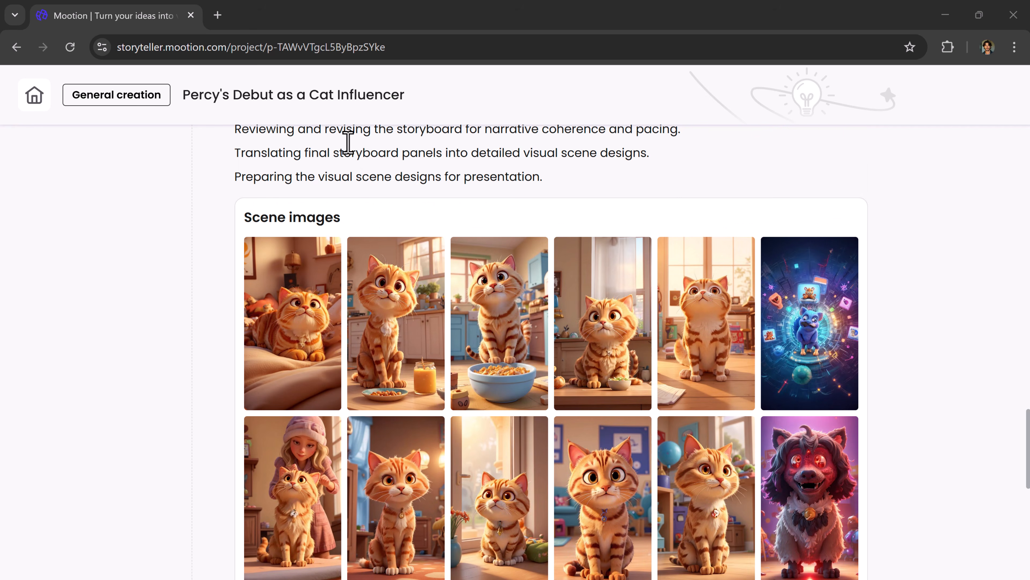
# Review the generated scene images and accept animating all scenes for 864 credits
pyautogui.scroll(-9, 300, 252)
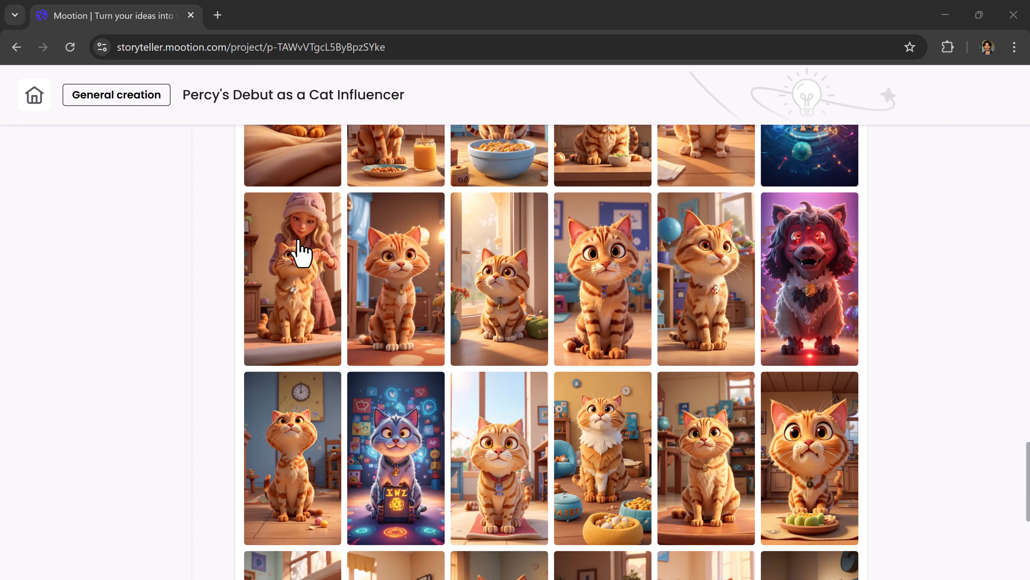
pyautogui.scroll(-4, 300, 253)
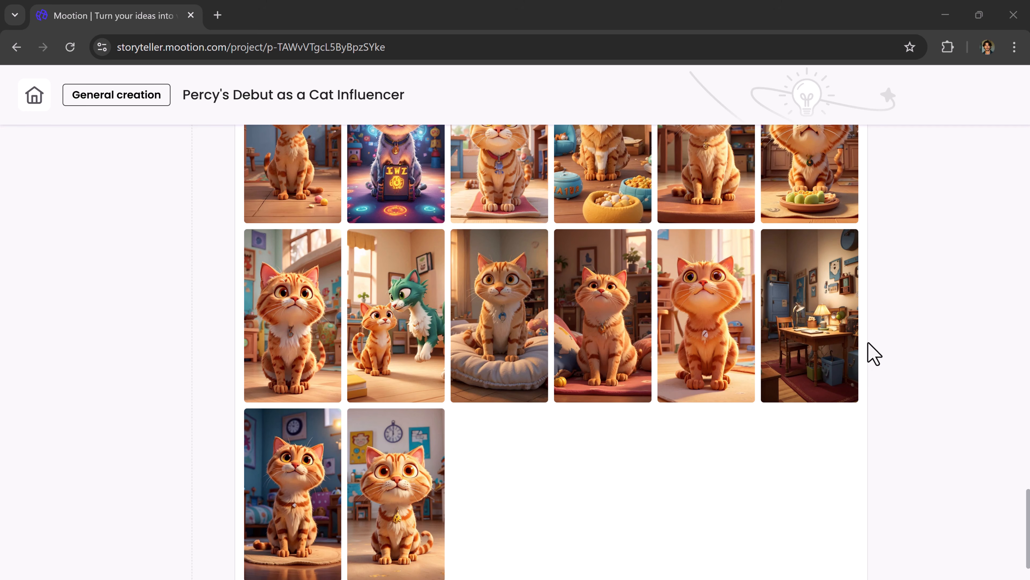
pyautogui.scroll(6, 867, 345)
pyautogui.scroll(-10, 839, 355)
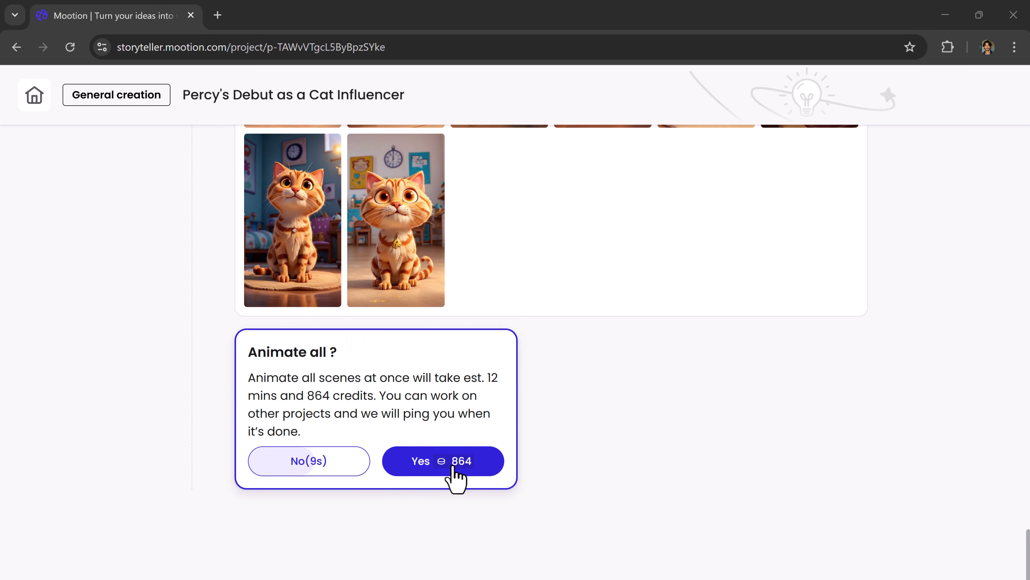
pyautogui.click(430, 467)
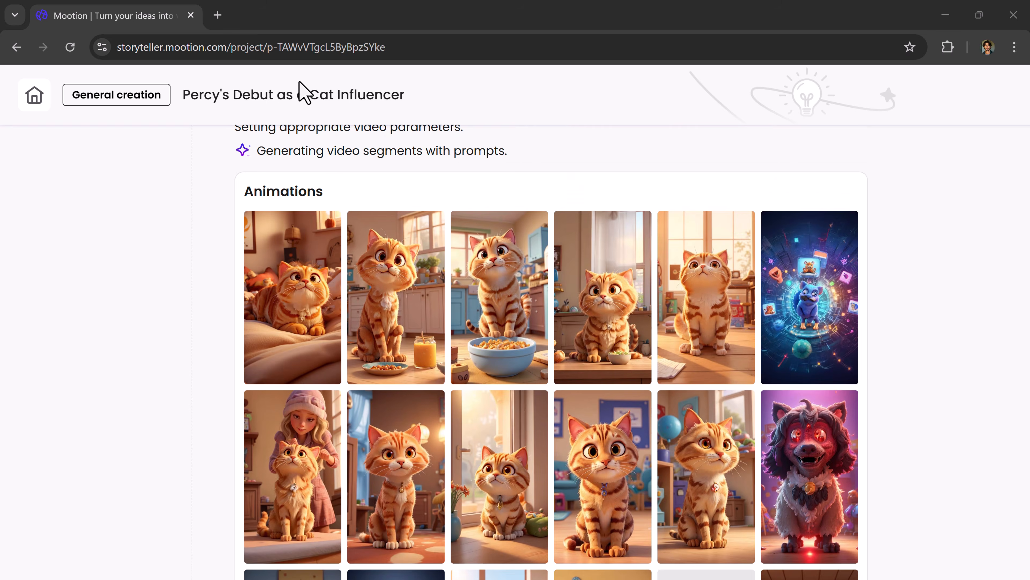
# Preview the animation of the orange cat with the green cat, close it, and look over the remaining output
pyautogui.scroll(-2, 415, 518)
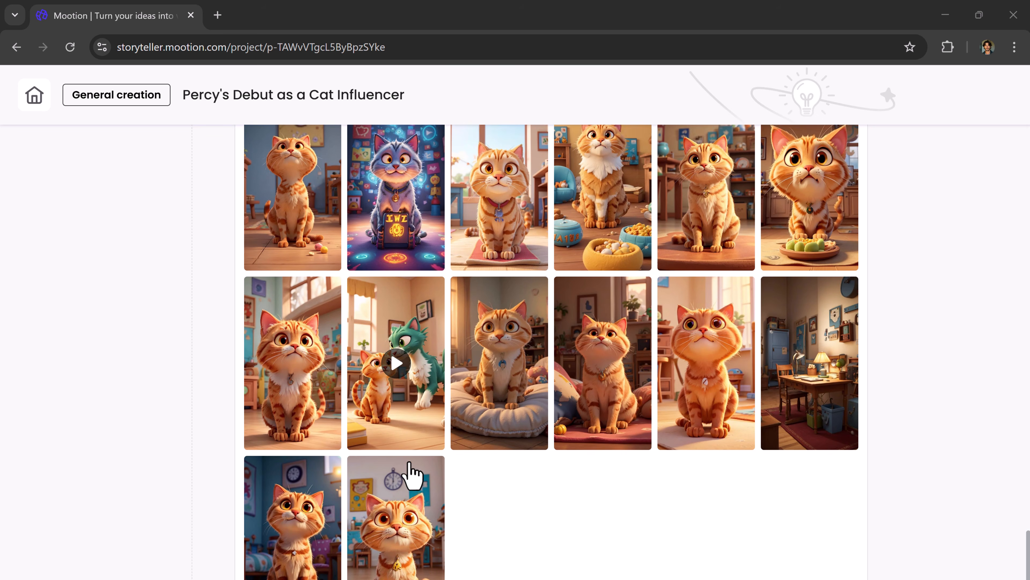
pyautogui.click(395, 339)
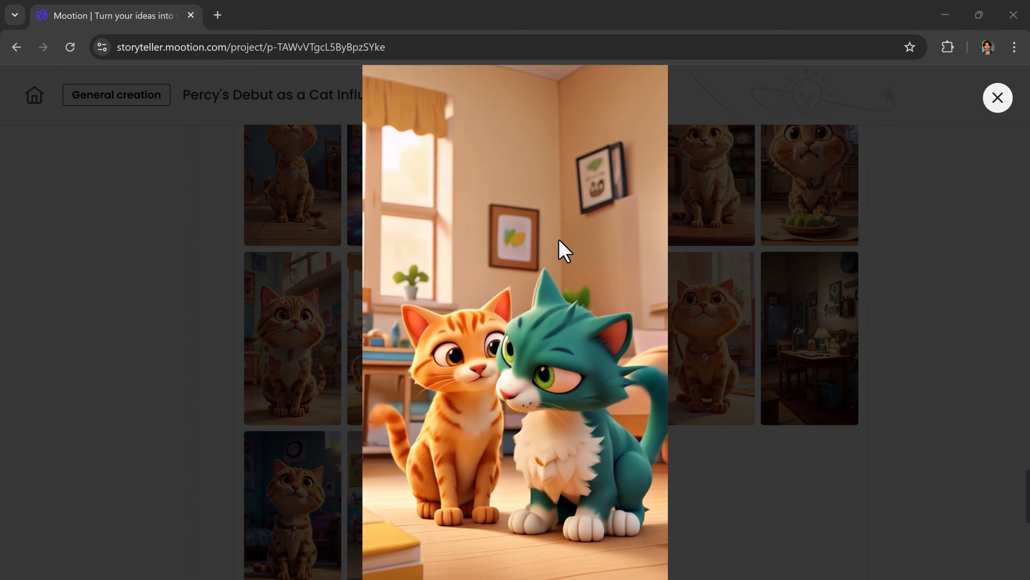
pyautogui.click(732, 233)
pyautogui.scroll(-6, 512, 263)
pyautogui.scroll(-3, 510, 254)
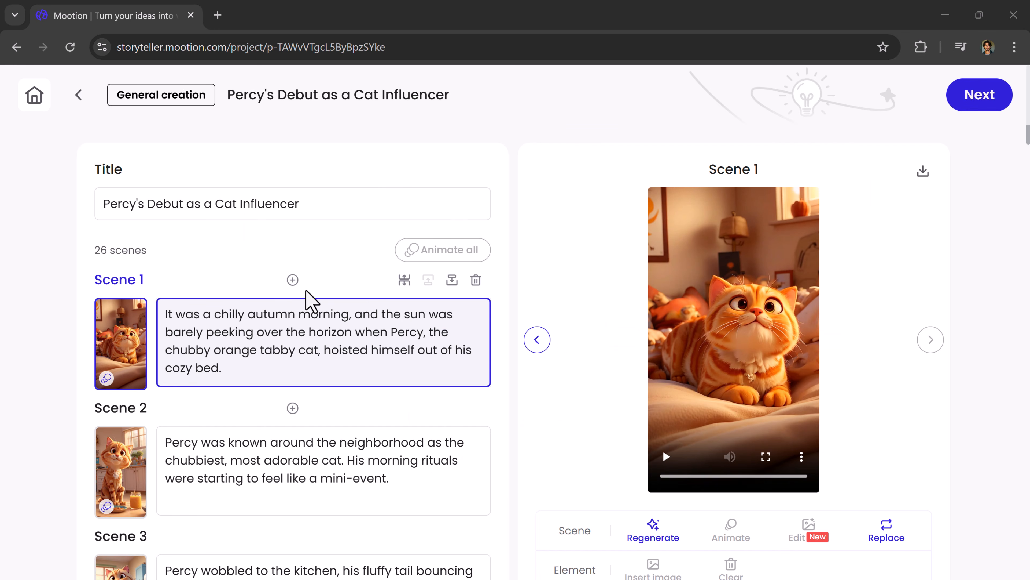
# Review the scene list and regenerate the Scene 5 image with its existing prompt
pyautogui.scroll(-10, 311, 301)
pyautogui.scroll(-6, 311, 300)
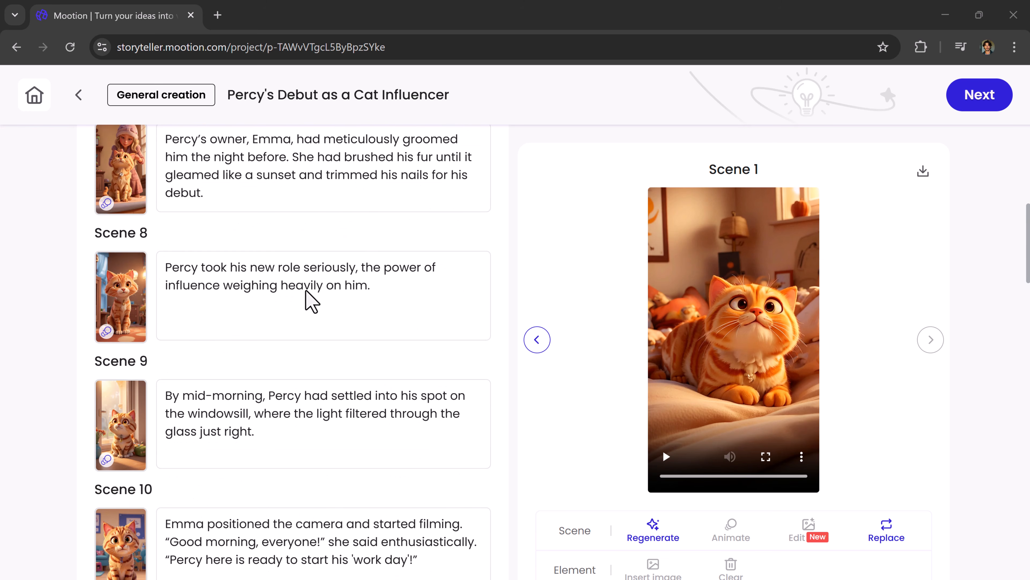
pyautogui.scroll(8, 219, 406)
pyautogui.click(121, 509)
pyautogui.click(653, 530)
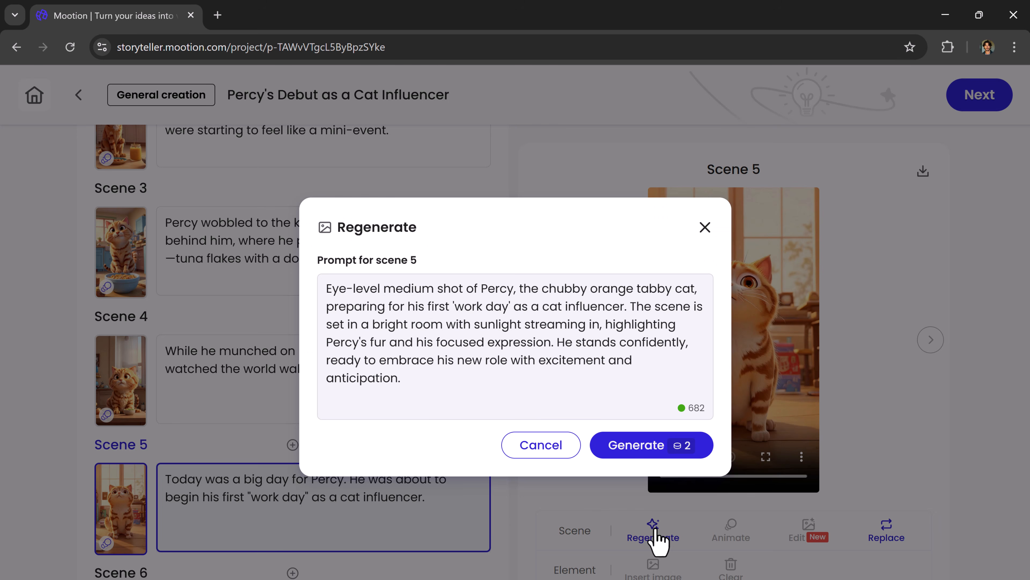
pyautogui.click(653, 444)
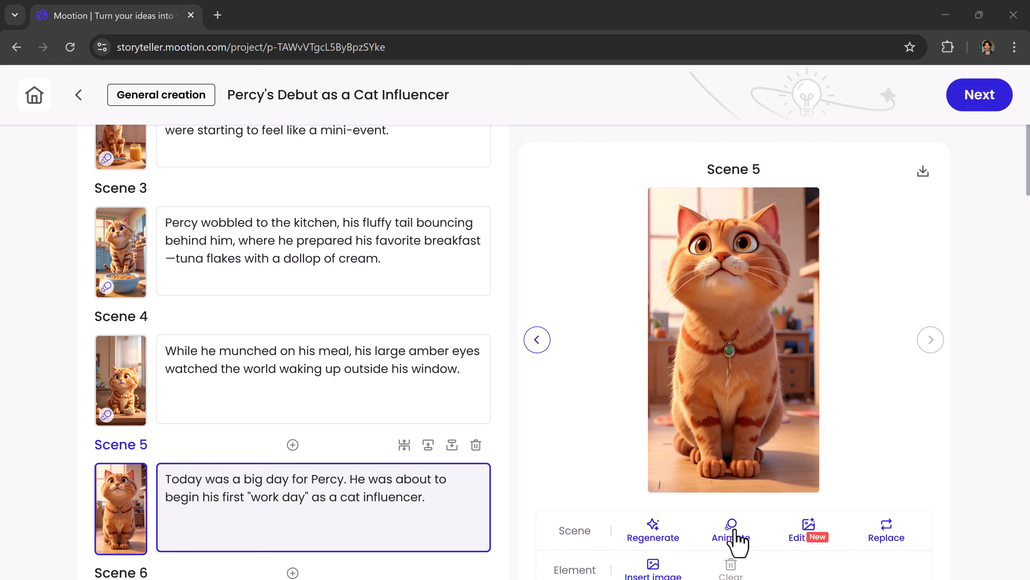
# Edit the Scene 5 image by replacing its background with "messy kitchen" and confirm the change
pyautogui.click(805, 532)
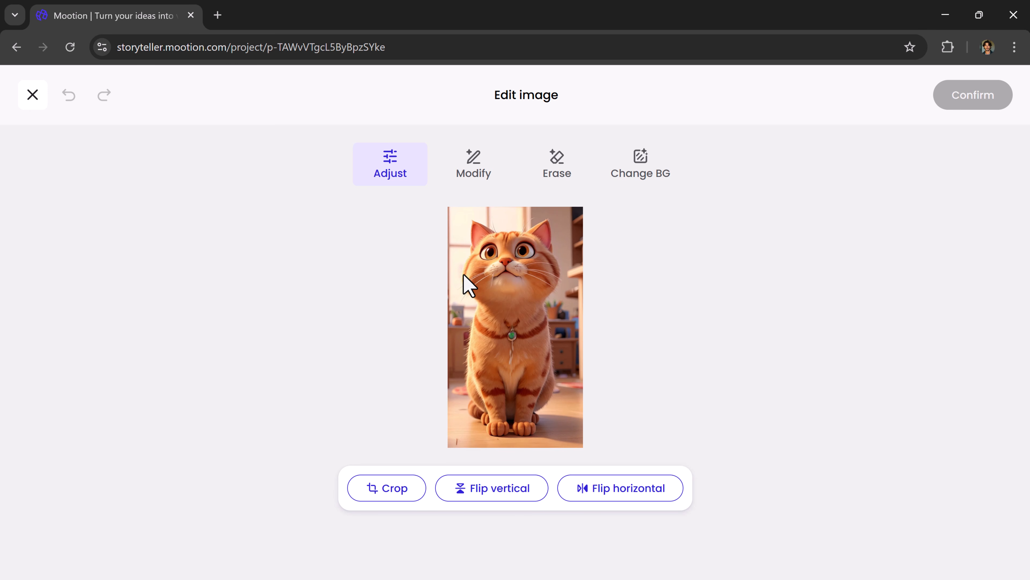
pyautogui.click(475, 167)
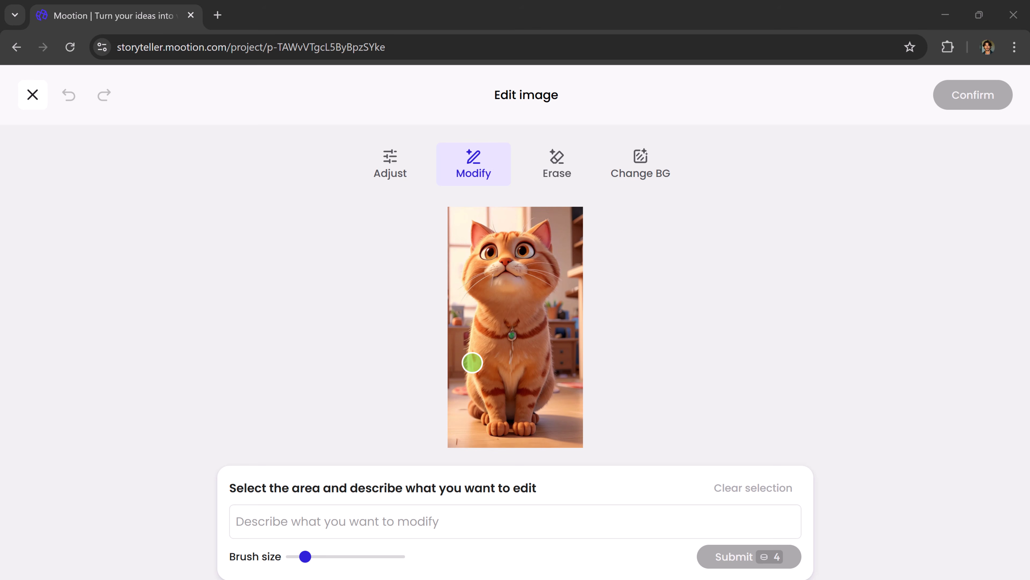
pyautogui.click(647, 160)
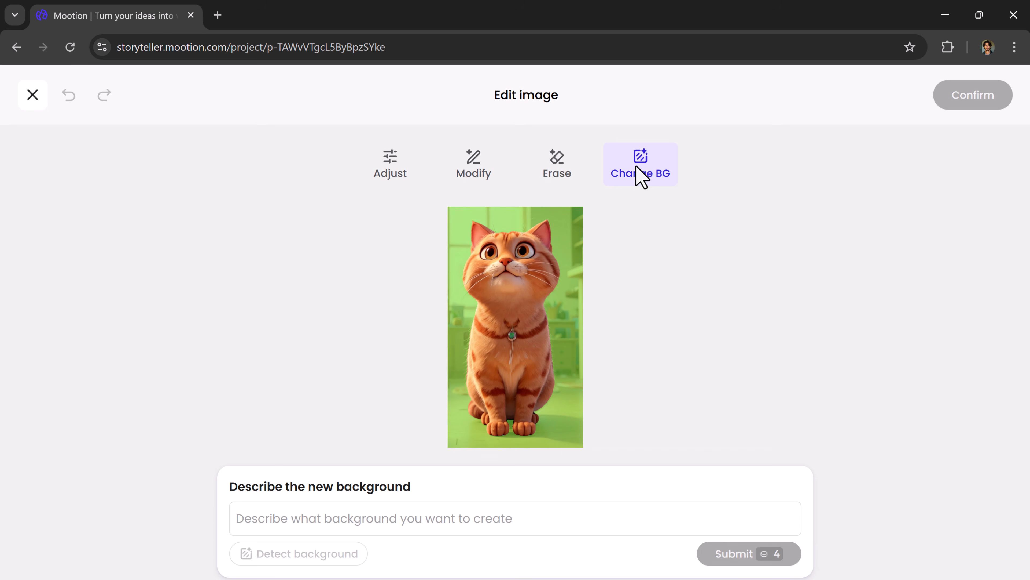
pyautogui.write('messy kitchen')
pyautogui.click(752, 559)
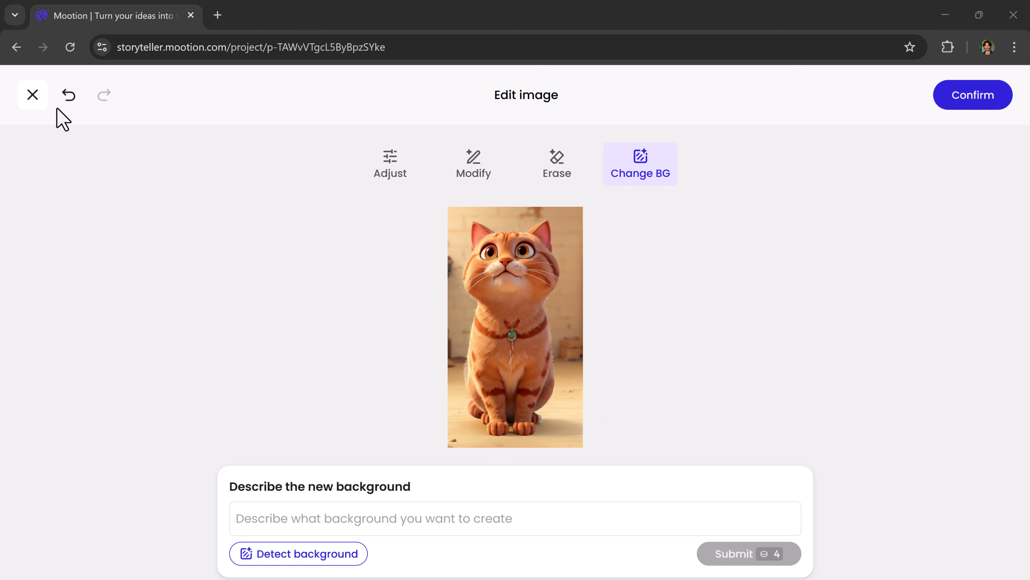
pyautogui.click(982, 100)
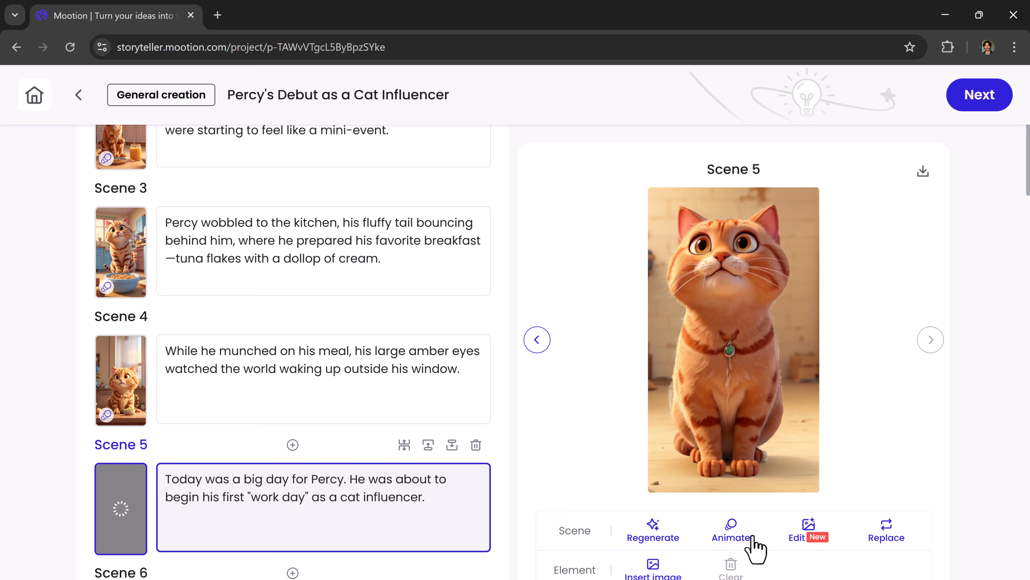
# Animate Scene 5 without a prompt at a 6s duration, and look through the full scene list down to Scene 26
pyautogui.click(731, 532)
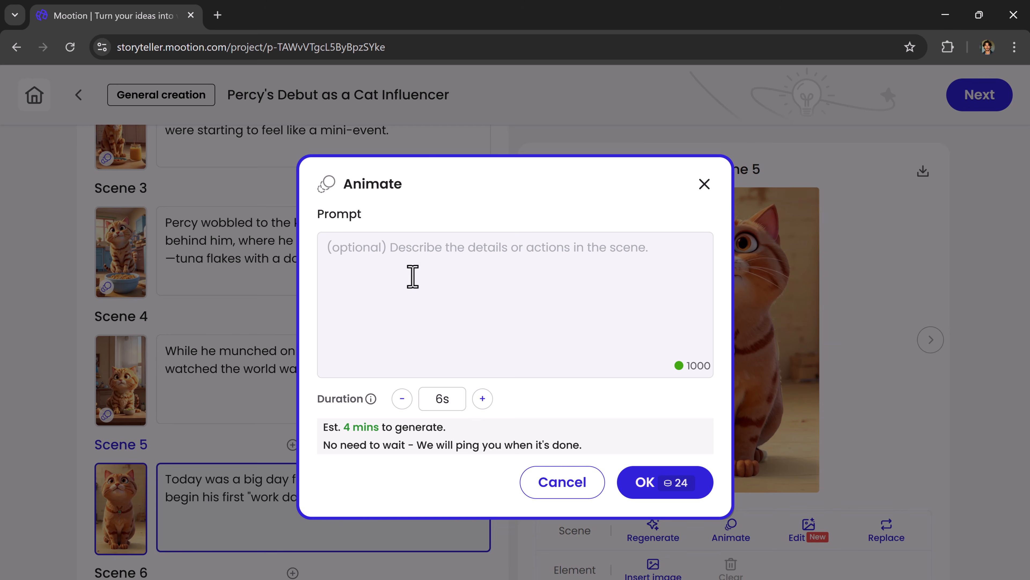
pyautogui.click(665, 486)
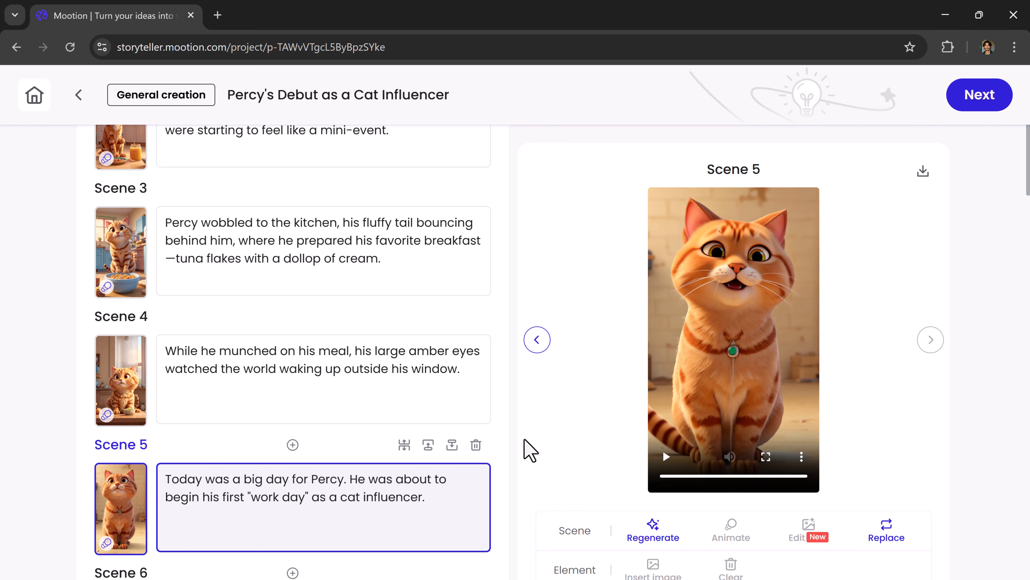
pyautogui.scroll(8, 300, 324)
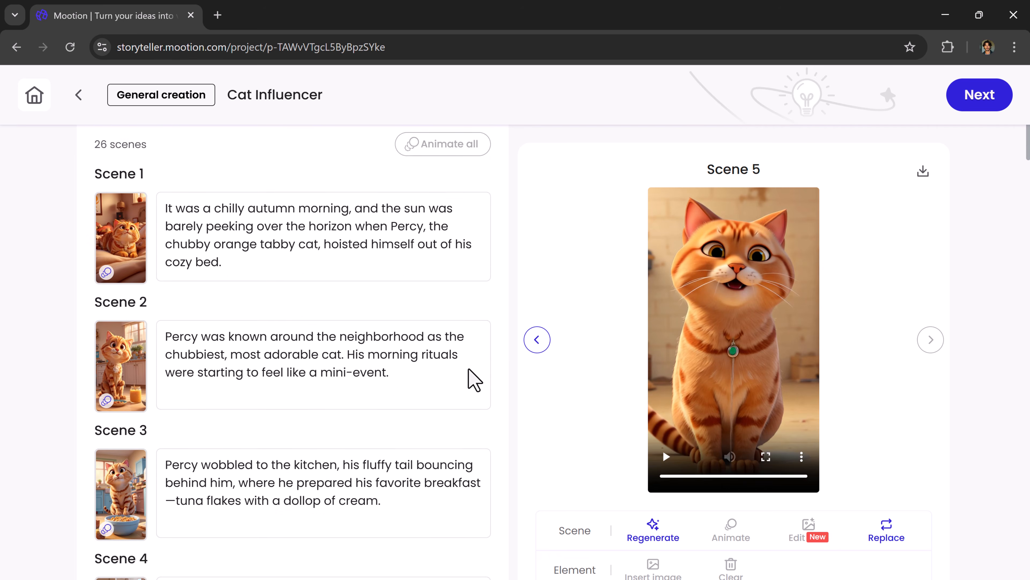
pyautogui.scroll(-12, 351, 295)
pyautogui.scroll(-20, 352, 295)
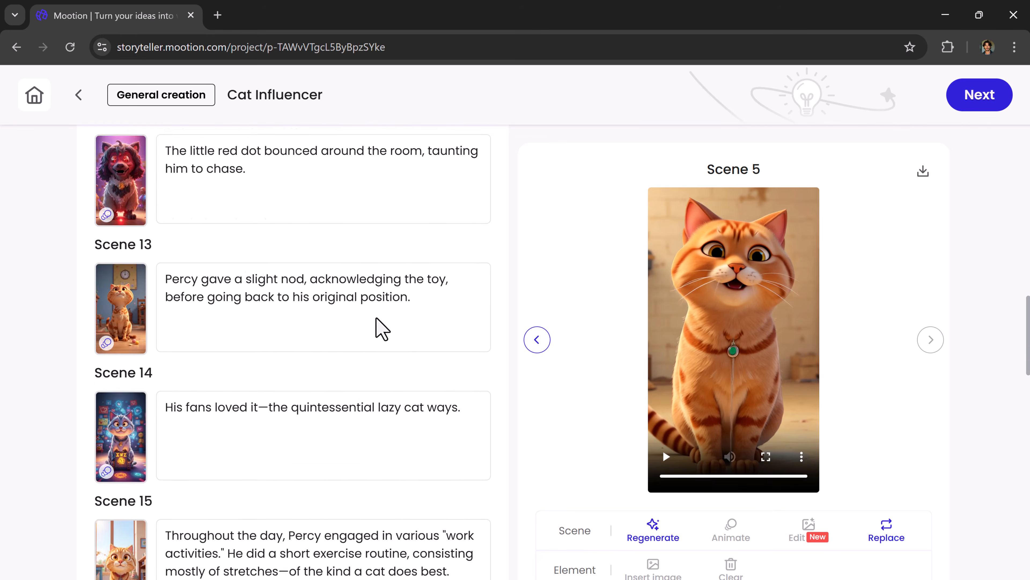
pyautogui.scroll(-5, 383, 332)
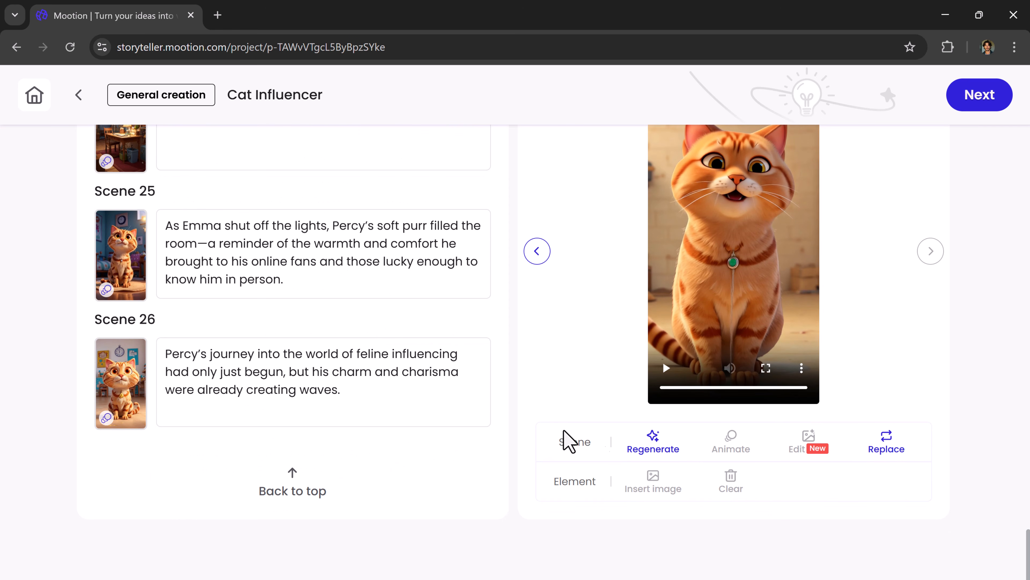
# Proceed to the video styling options, set the title style to none and apply the Ken burns scene effect
pyautogui.click(976, 101)
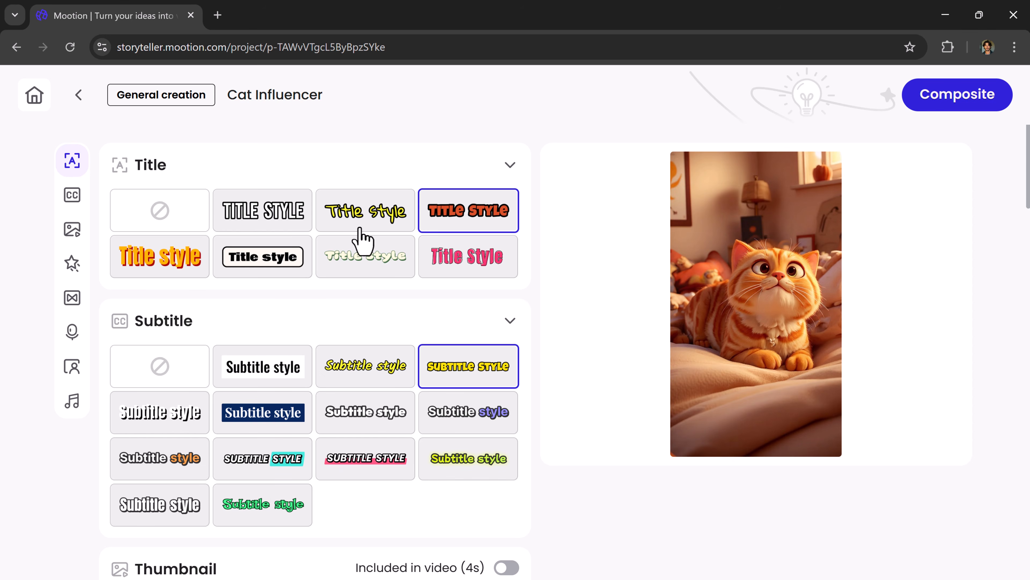
pyautogui.click(162, 215)
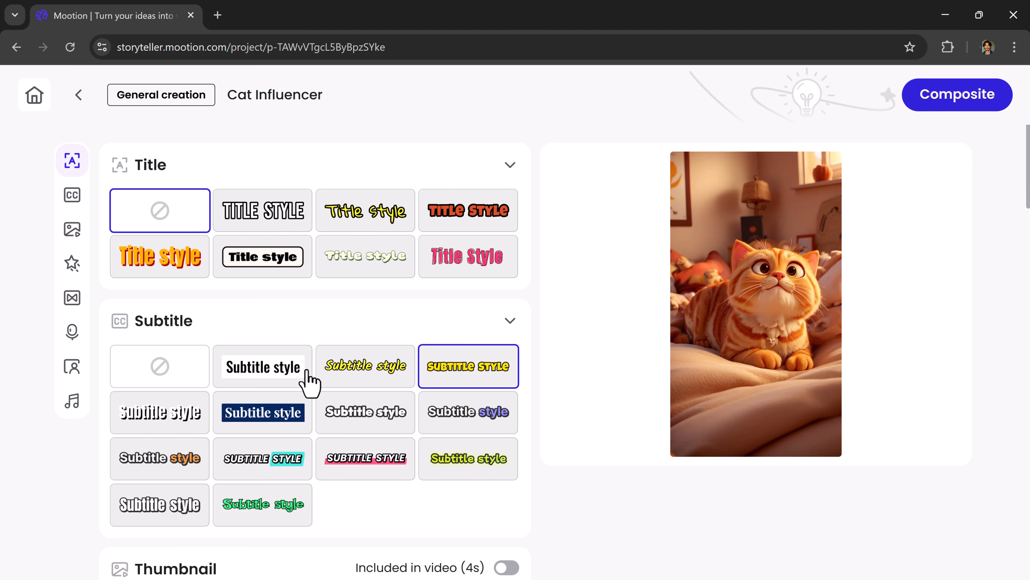
pyautogui.scroll(-3, 457, 398)
pyautogui.scroll(-3, 462, 401)
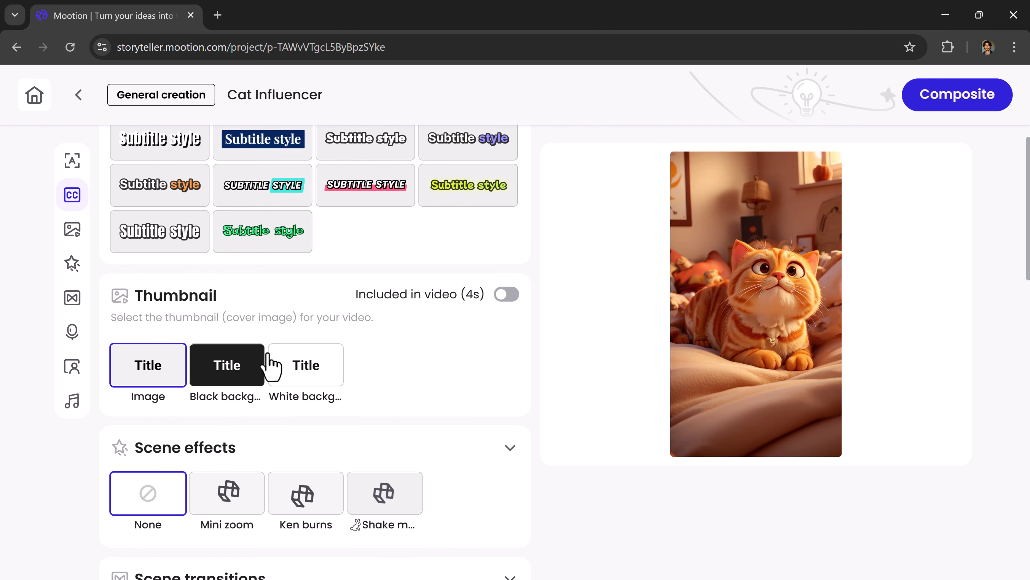
pyautogui.scroll(-2, 265, 477)
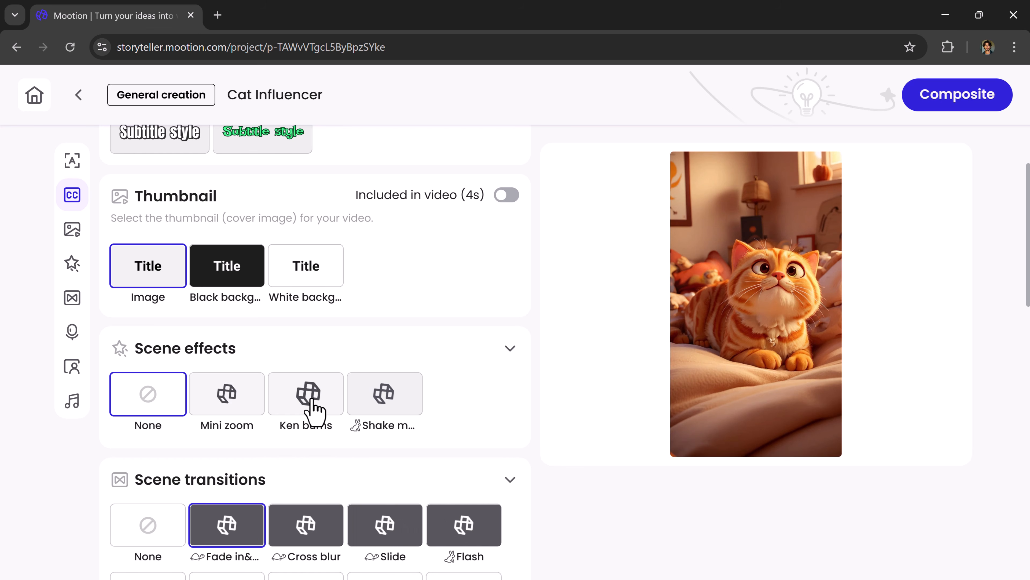
pyautogui.click(312, 406)
# Audition the Andrew voiceover and set the voice back to Ava
pyautogui.scroll(-3, 312, 410)
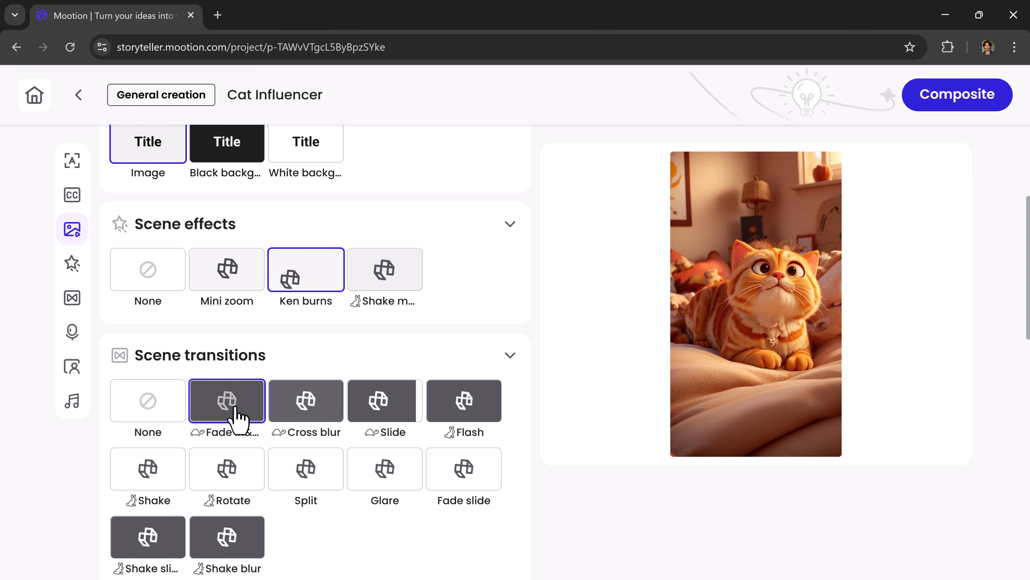
pyautogui.scroll(-5, 238, 416)
pyautogui.scroll(-2, 134, 432)
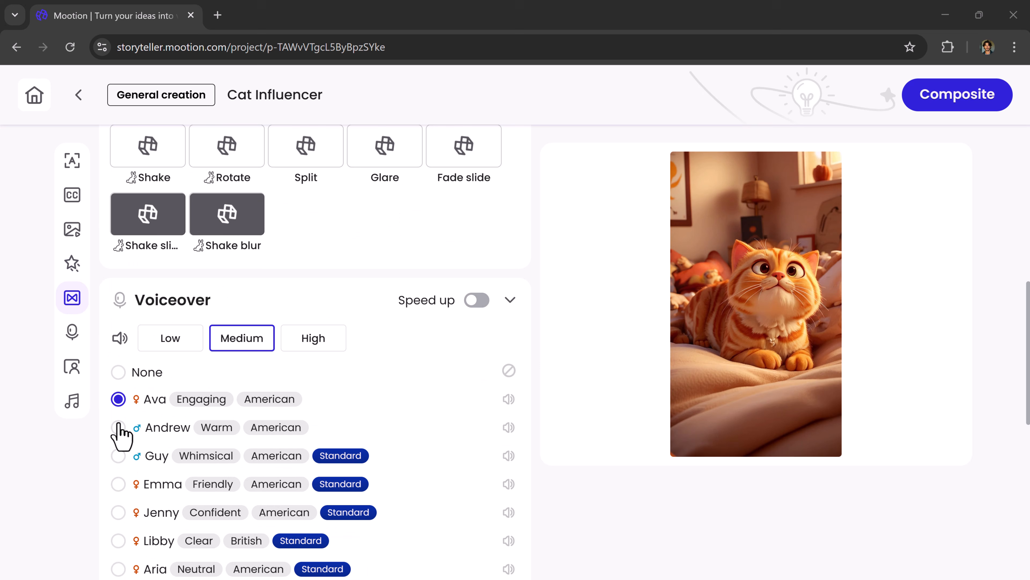
pyautogui.click(118, 427)
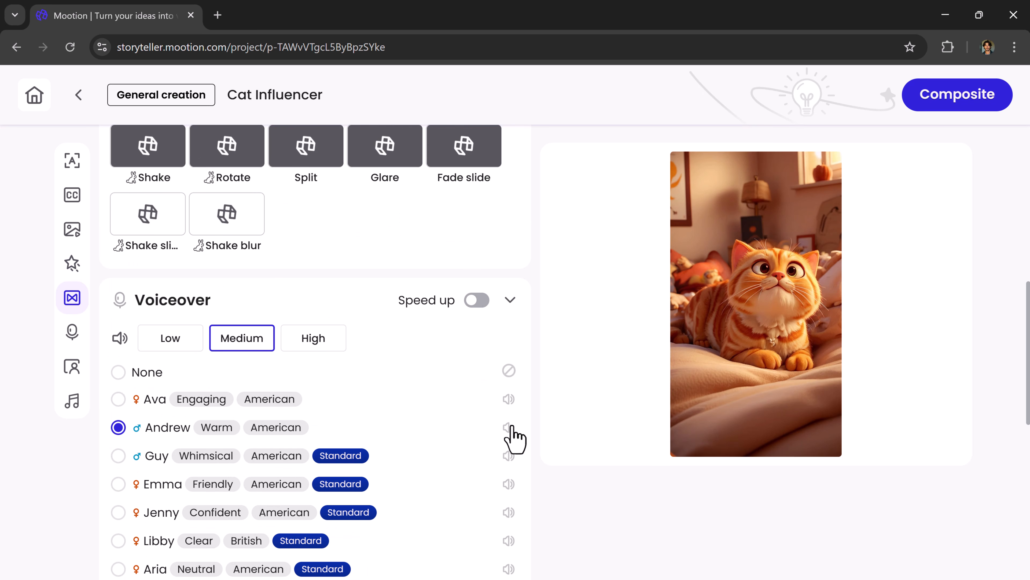
pyautogui.click(511, 427)
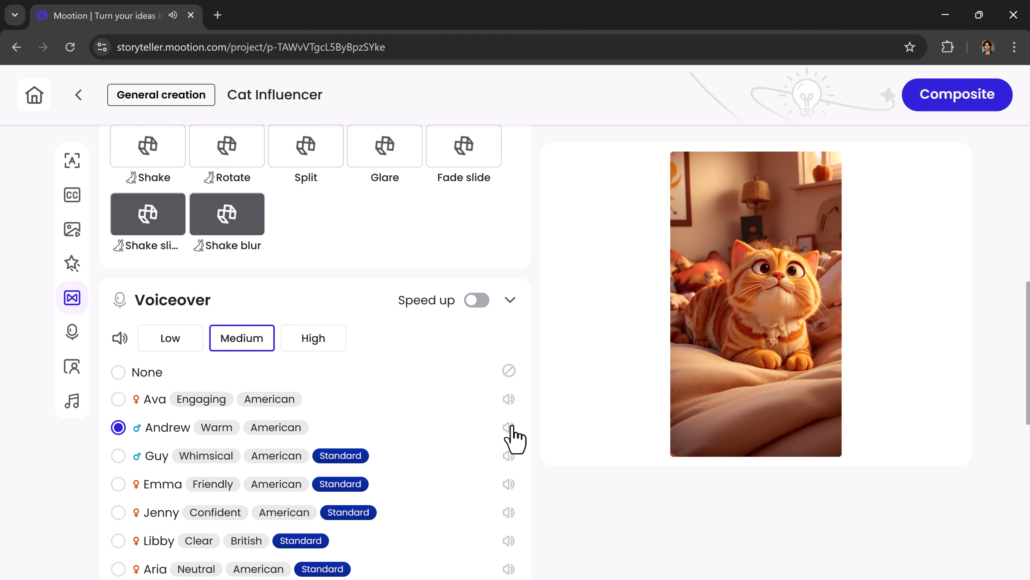
pyautogui.click(232, 402)
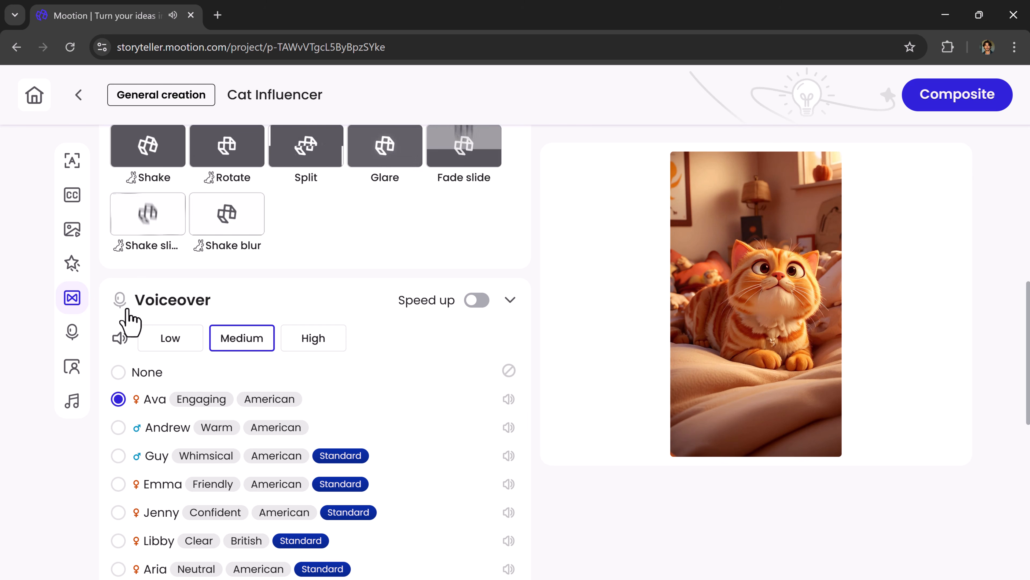
# Try the Figure left, Figure right, Circle left and Circle right AI avatar layouts on the video
pyautogui.scroll(-10, 269, 357)
pyautogui.scroll(-2, 458, 349)
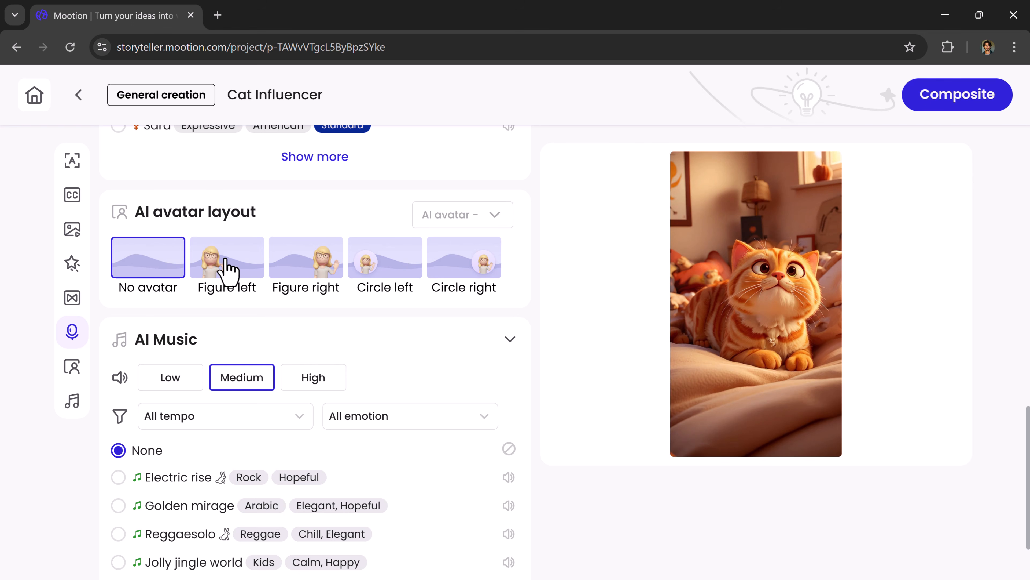
pyautogui.click(226, 268)
pyautogui.click(307, 270)
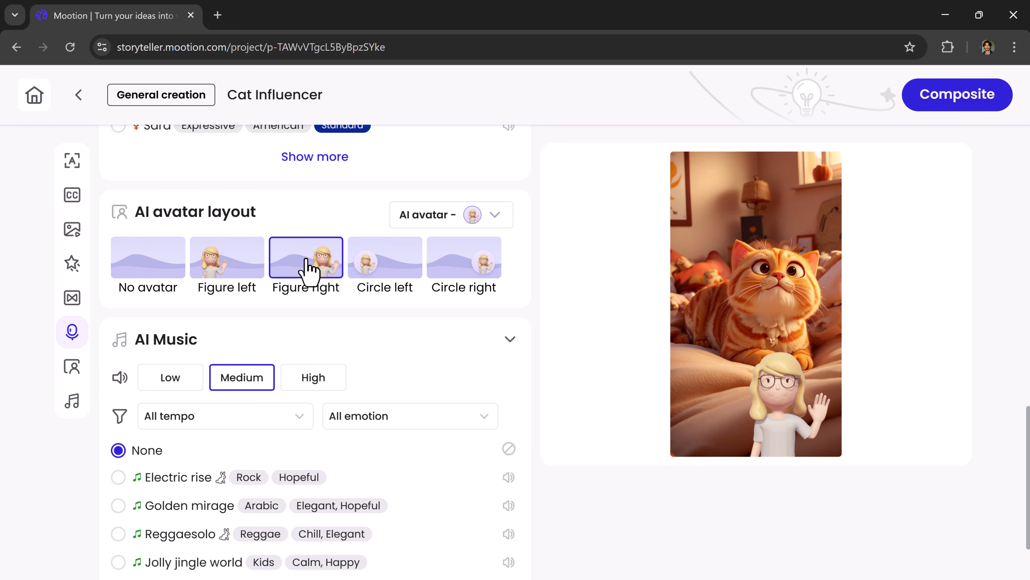
pyautogui.click(395, 280)
pyautogui.click(468, 269)
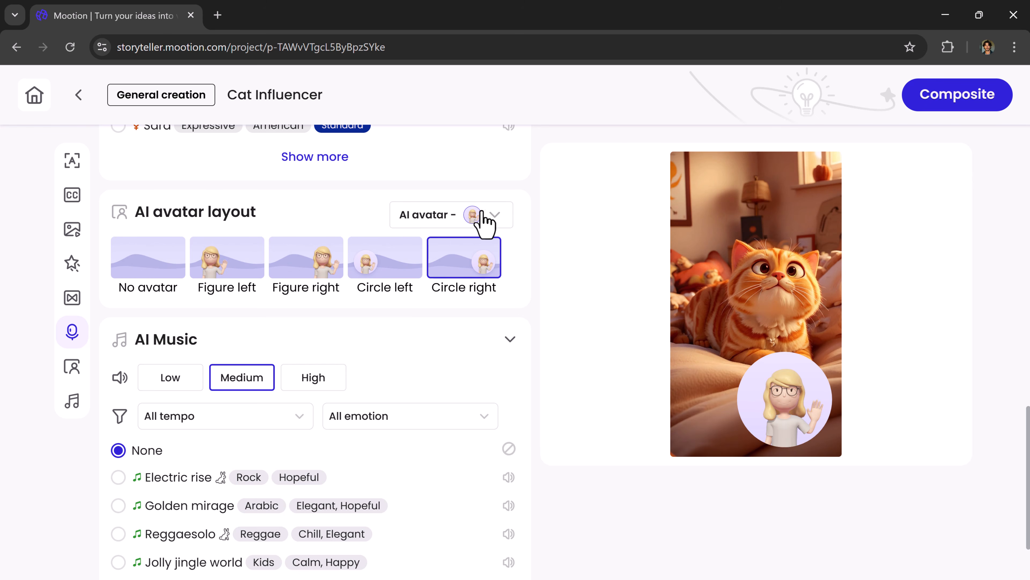
# Try the curly red-haired avatar with glasses in the Figure right layout, and return the layout to No avatar
pyautogui.click(485, 222)
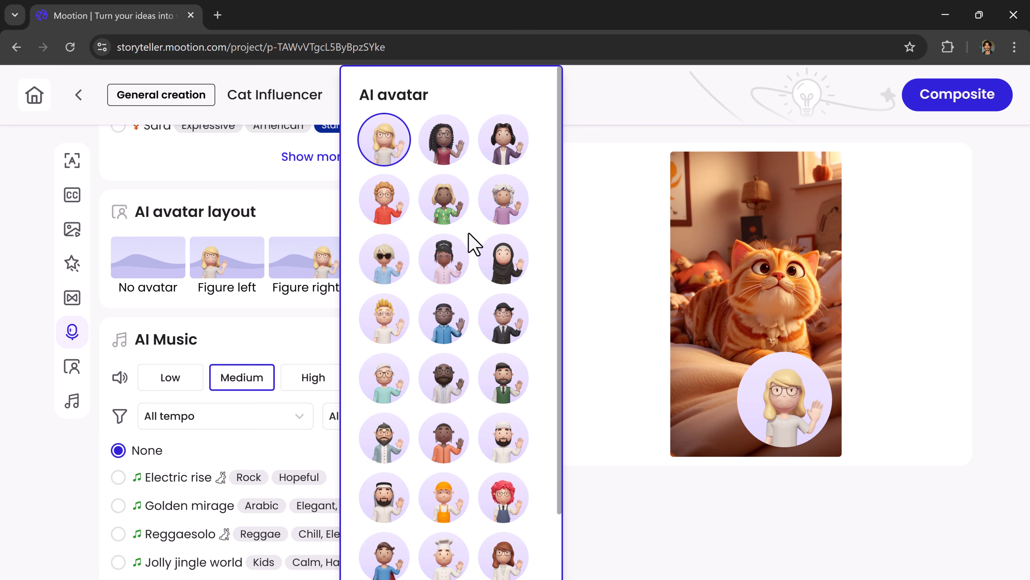
pyautogui.scroll(-2, 472, 244)
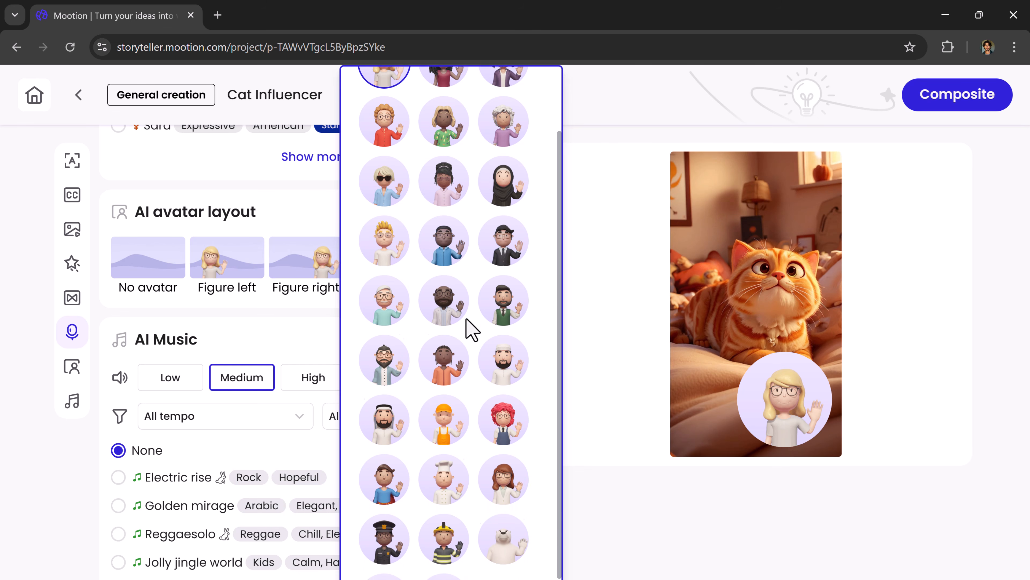
pyautogui.scroll(-1, 467, 329)
pyautogui.scroll(3, 471, 330)
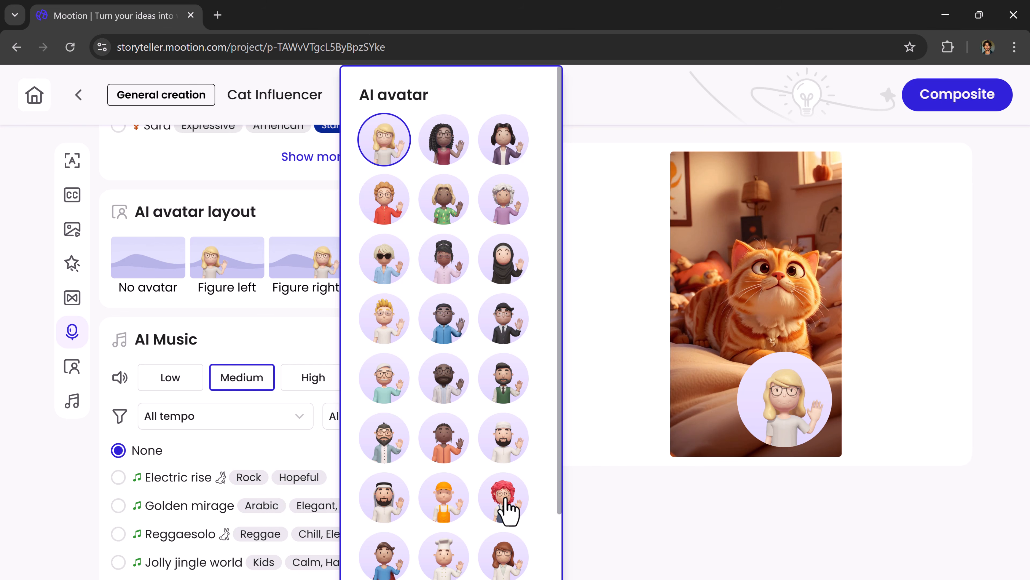
pyautogui.click(504, 498)
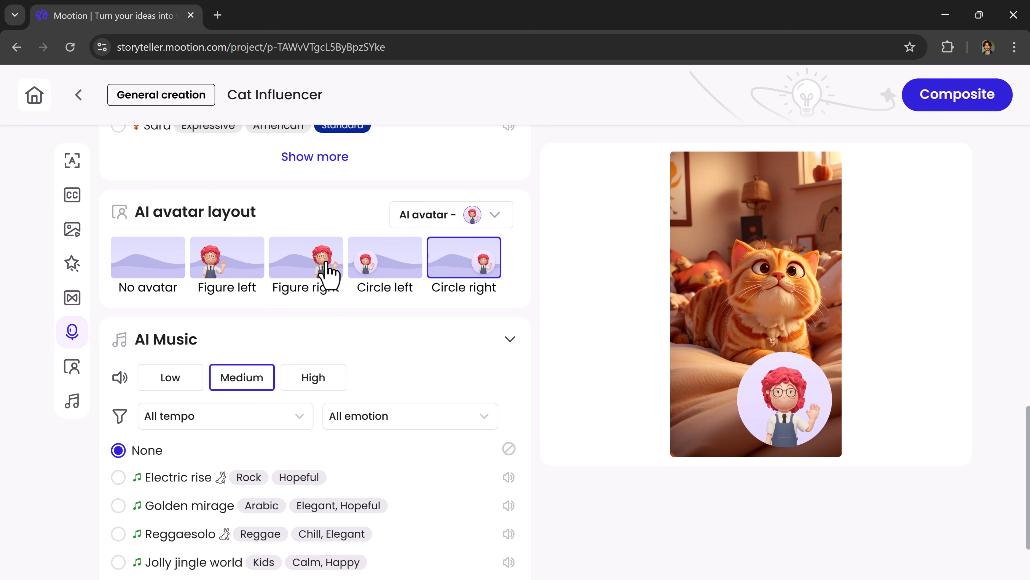
pyautogui.click(330, 275)
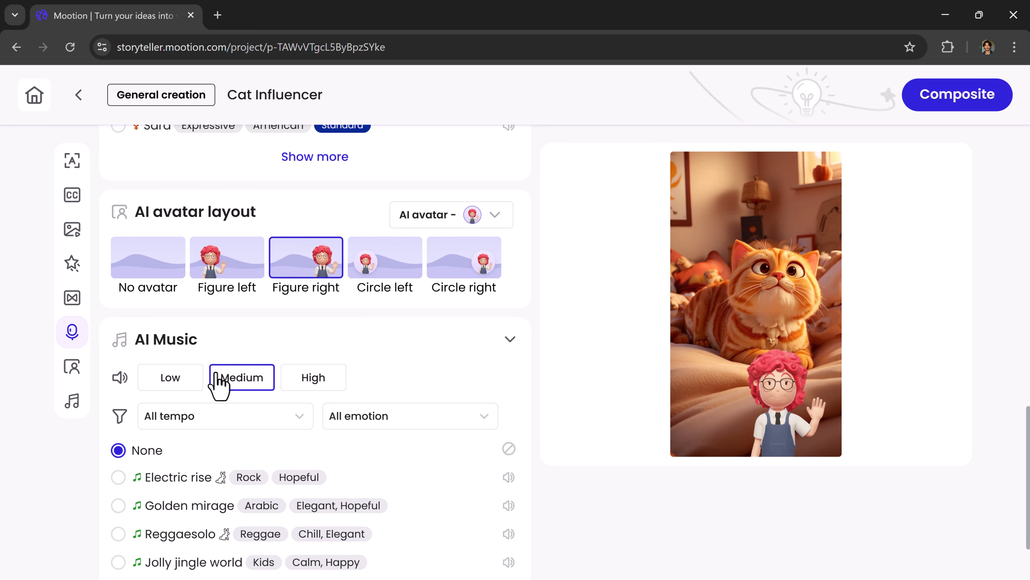
pyautogui.click(148, 257)
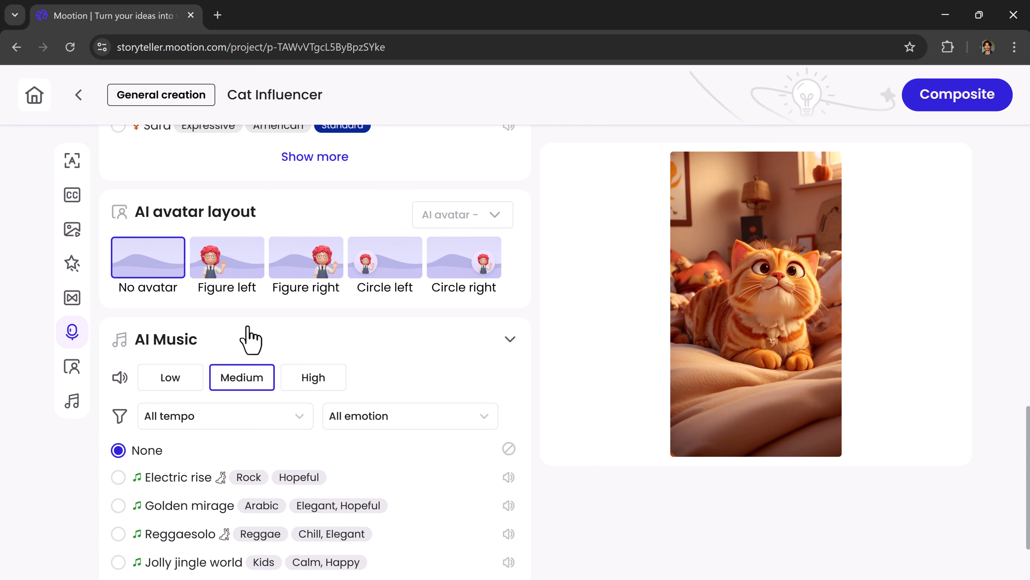
# Filter the AI music by Medium tempo and set the music volume to Low
pyautogui.scroll(-1, 248, 338)
pyautogui.click(287, 370)
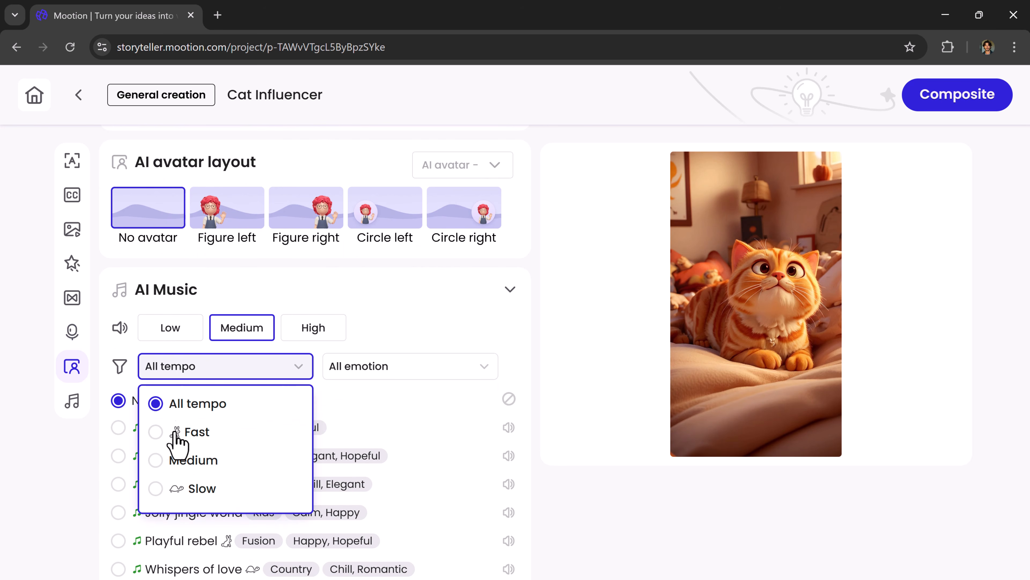
pyautogui.click(157, 489)
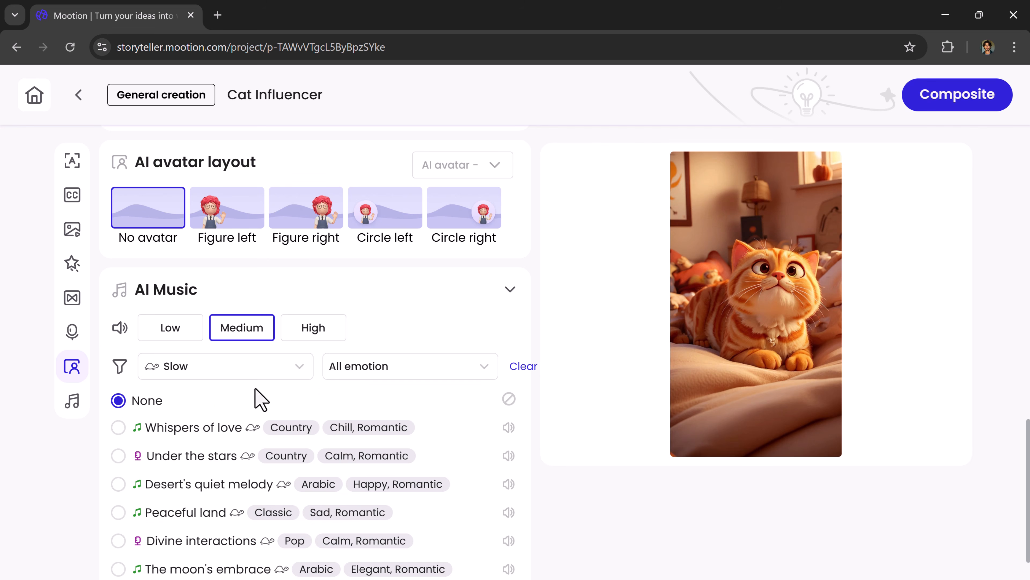
pyautogui.click(196, 367)
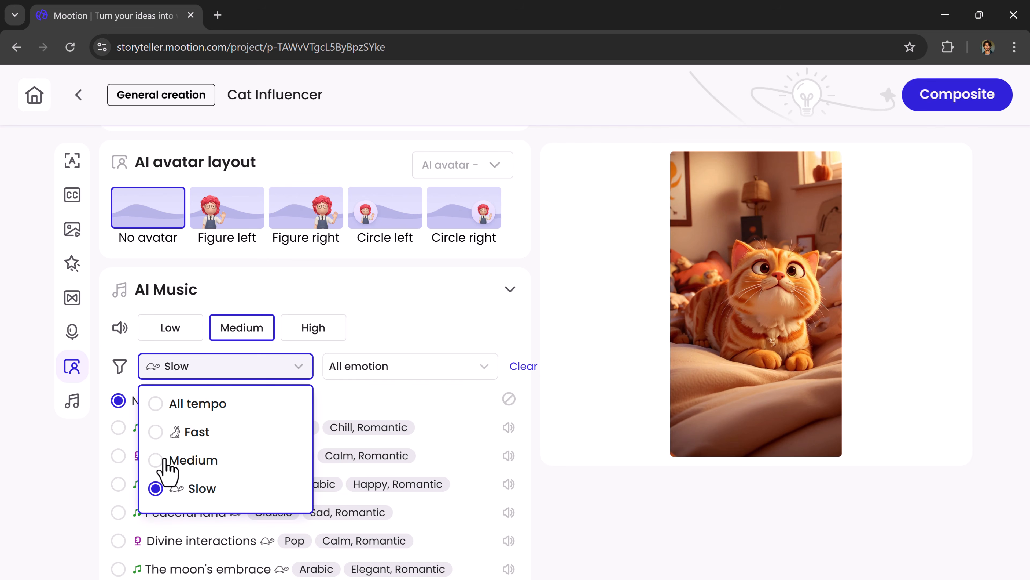
pyautogui.click(166, 462)
pyautogui.click(175, 329)
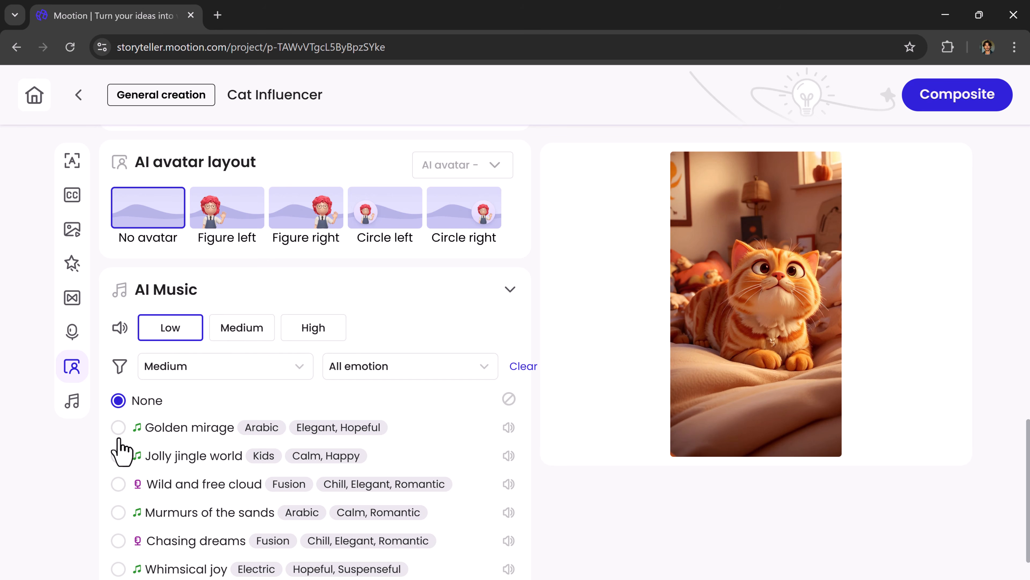
# Audition the Golden mirage track and choose Jolly jingle world as the background music
pyautogui.click(510, 428)
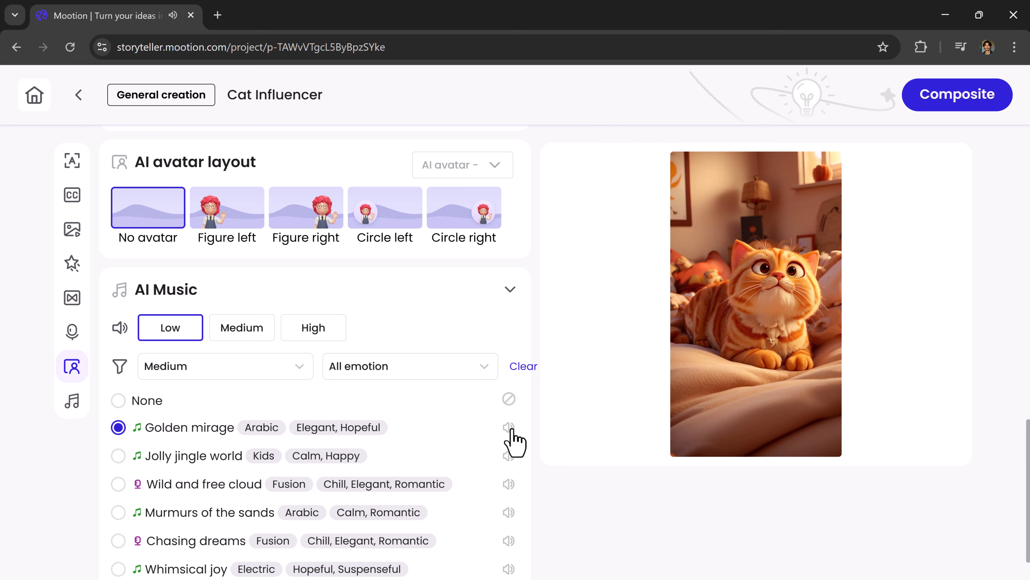
pyautogui.click(120, 456)
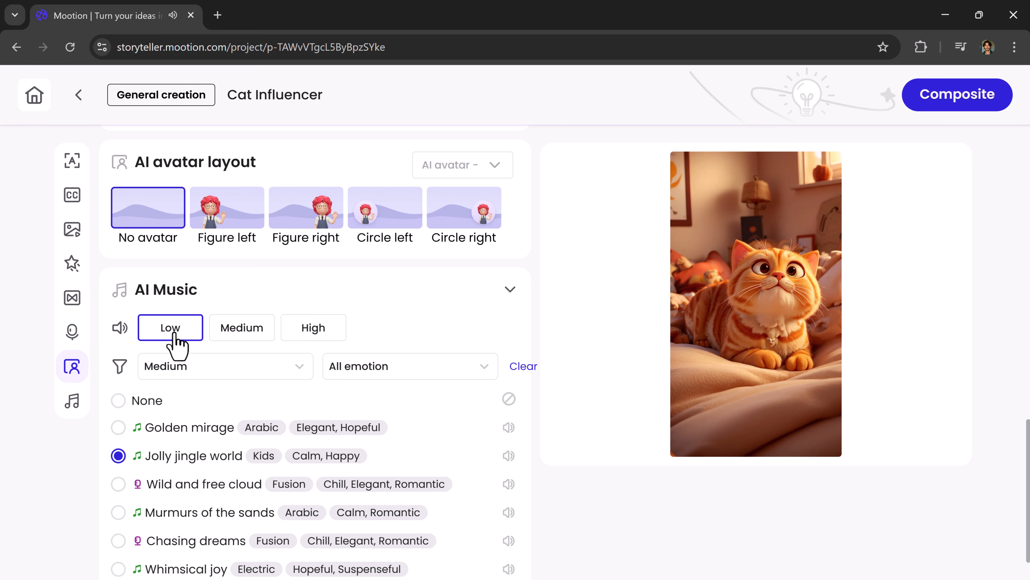
pyautogui.scroll(-4, 507, 406)
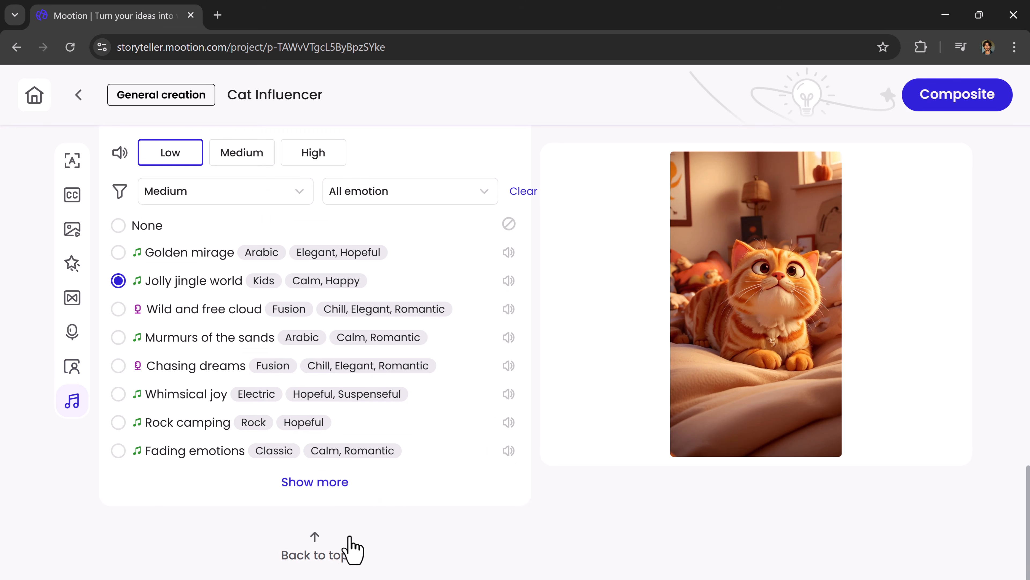
# Composite the Cat Influencer video and play the result, skipping ahead to the windowsill scene
pyautogui.click(976, 117)
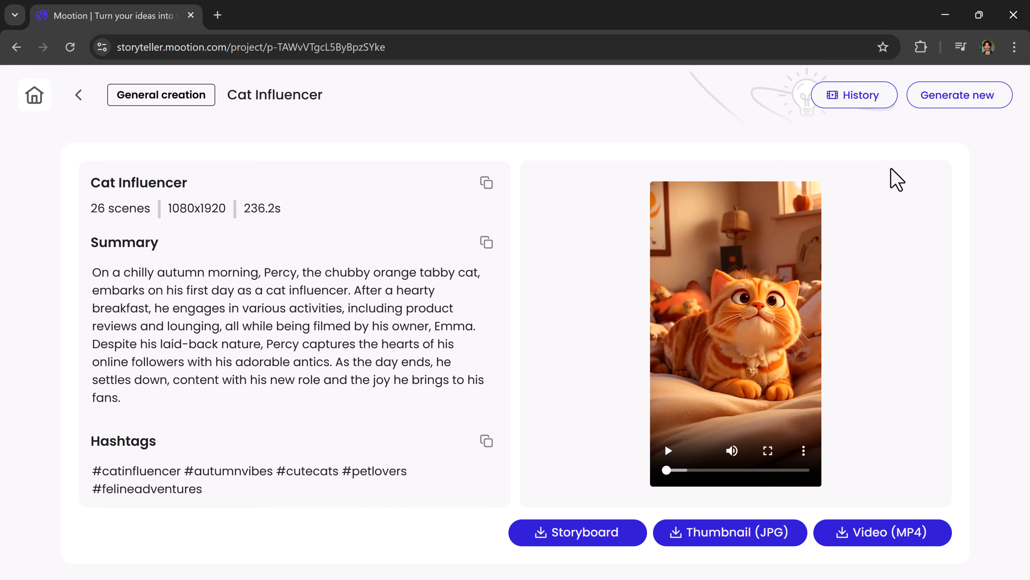
pyautogui.click(669, 452)
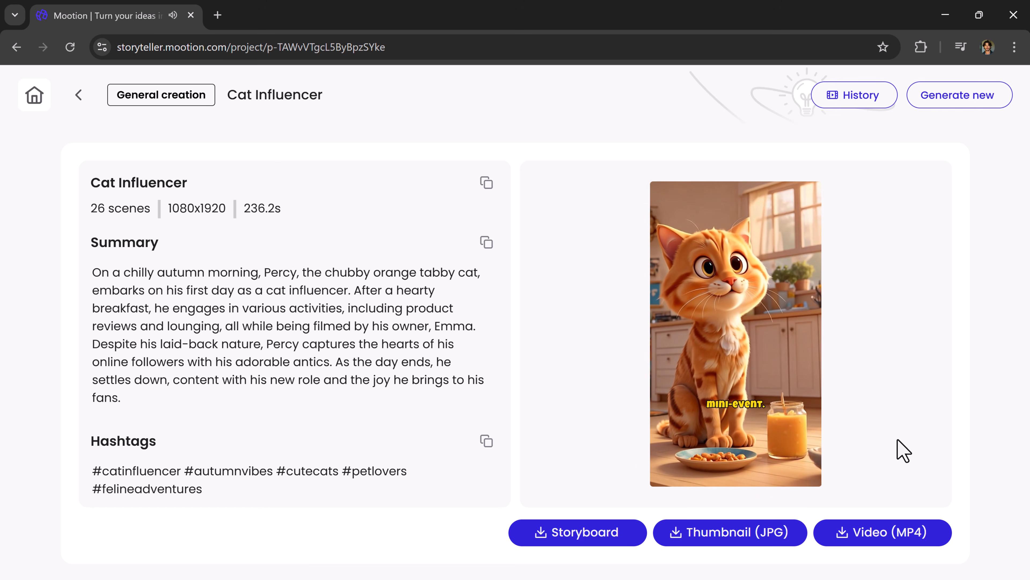
pyautogui.moveTo(812, 435)
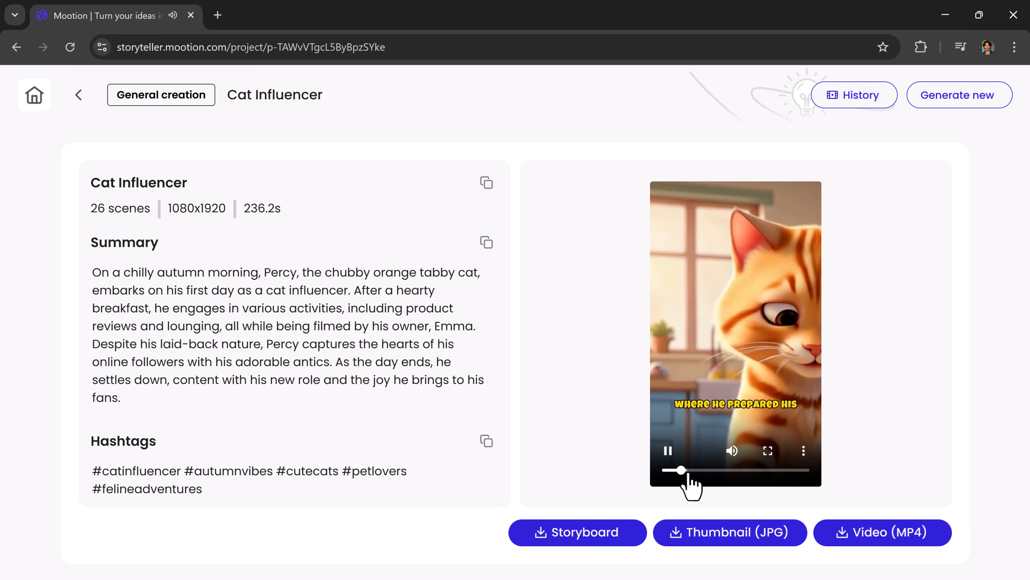
pyautogui.click(713, 471)
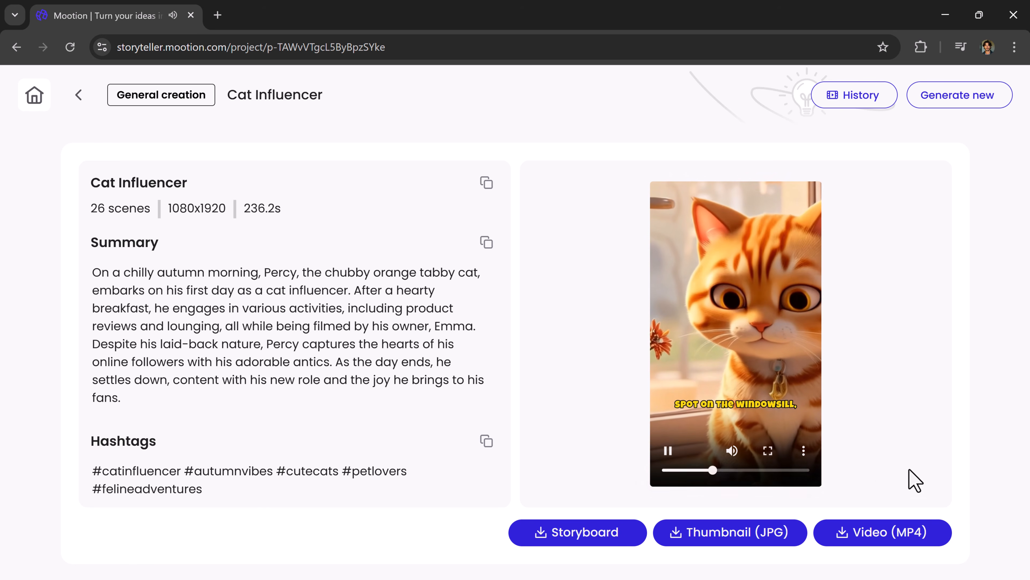
# Watch the composited video in full screen, return to the project page and download the video as MP4
pyautogui.click(768, 450)
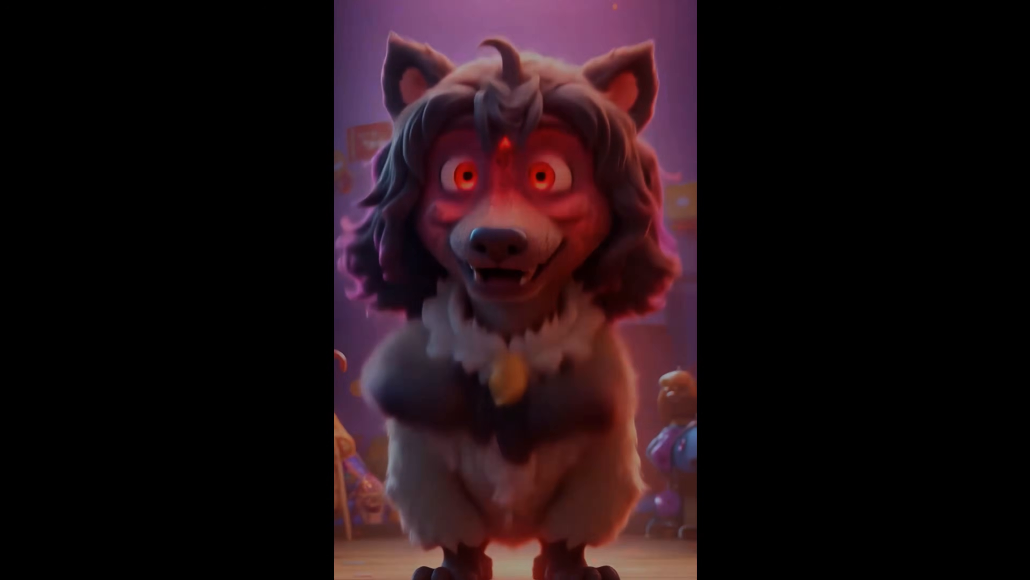
pyautogui.press('Escape')
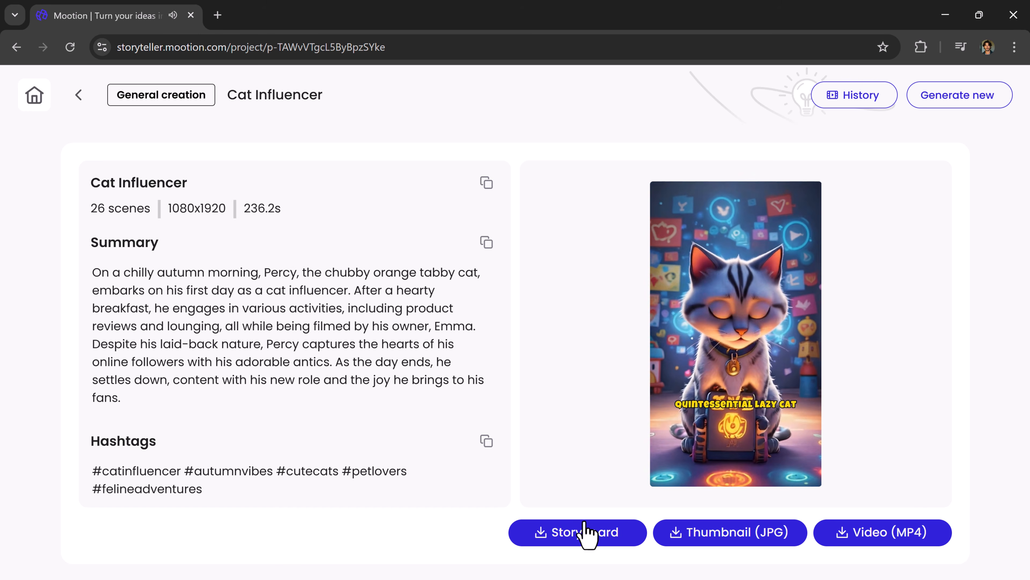
pyautogui.click(872, 534)
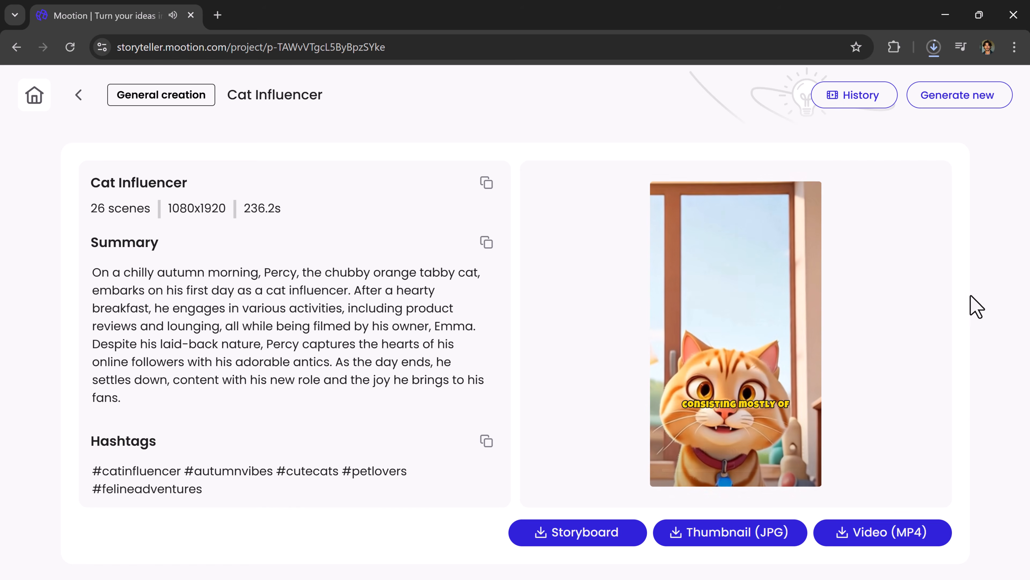
# Start a new creation and examine the options for generating from a prompt, own content or a recording
pyautogui.click(967, 97)
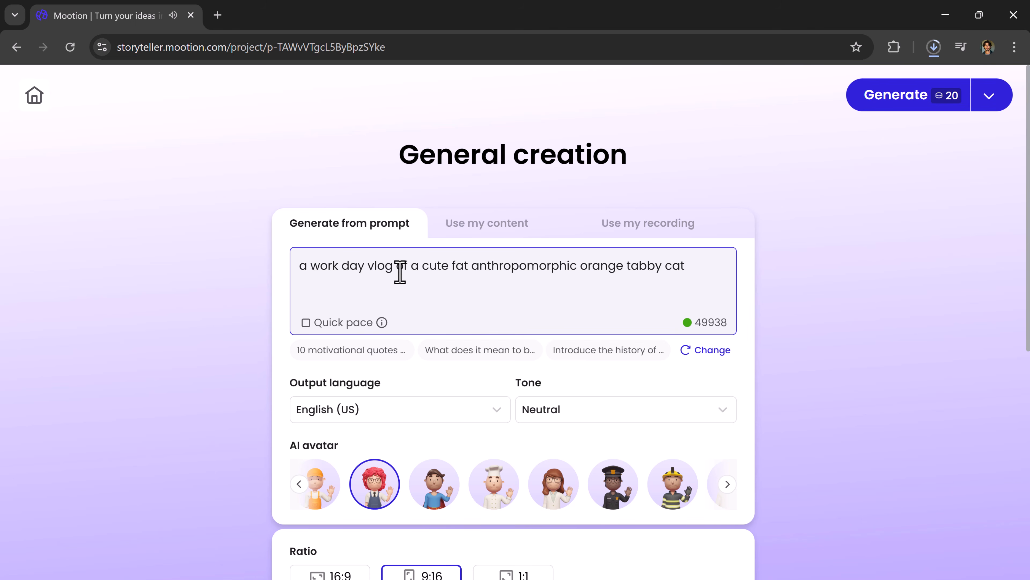
pyautogui.scroll(-4, 425, 321)
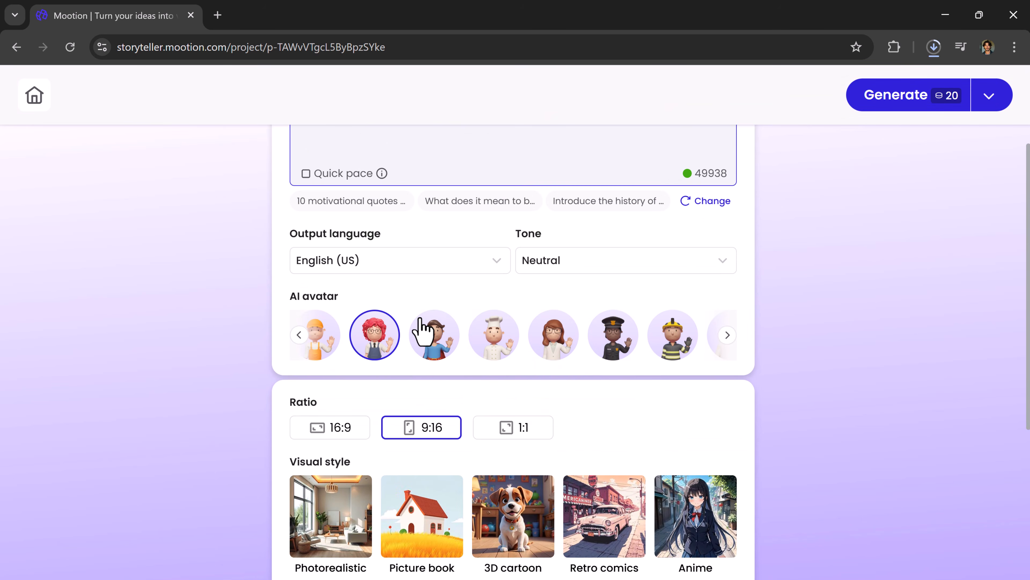
pyautogui.scroll(4, 430, 292)
pyautogui.click(467, 227)
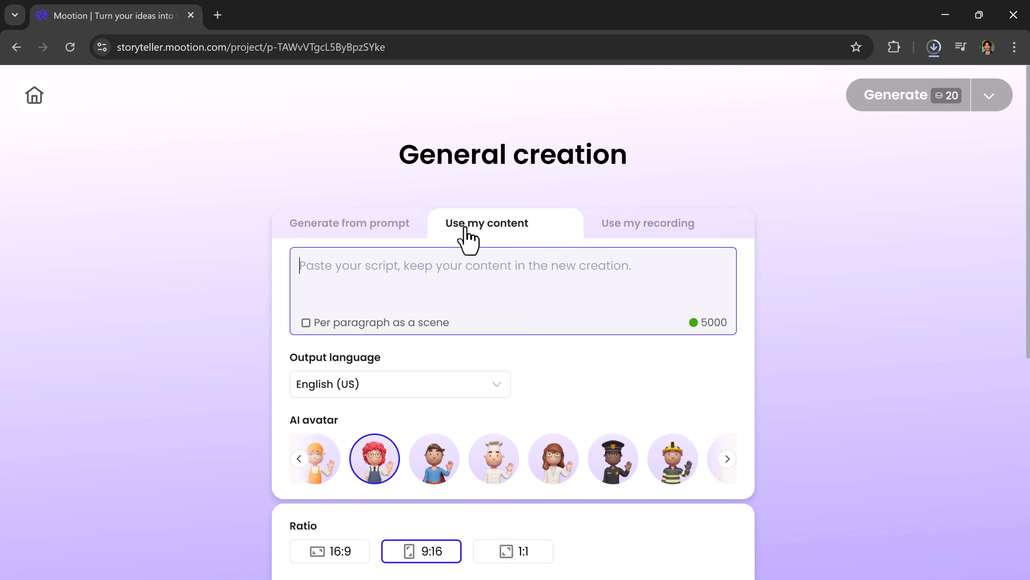
pyautogui.click(641, 229)
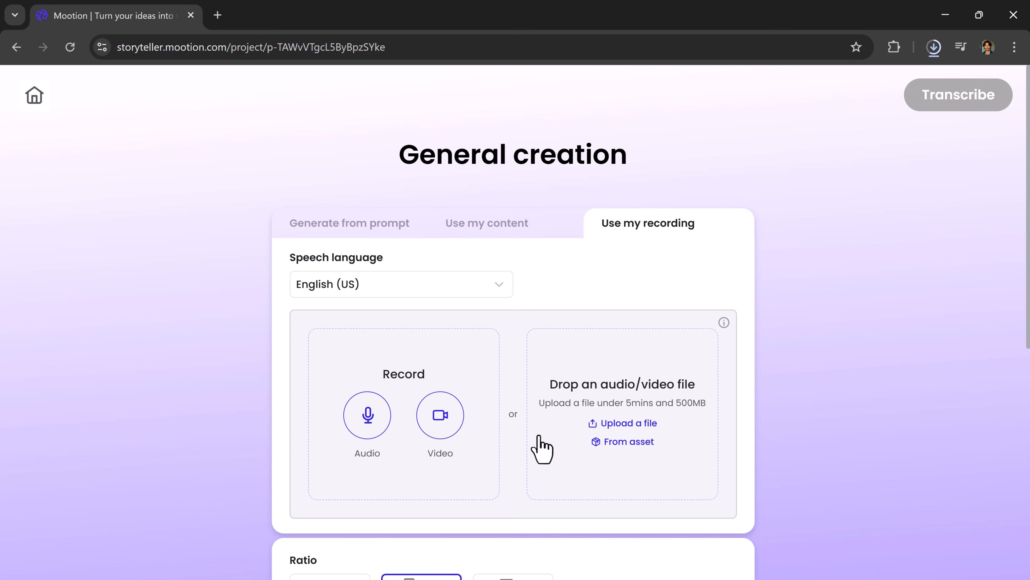
pyautogui.scroll(-5, 454, 405)
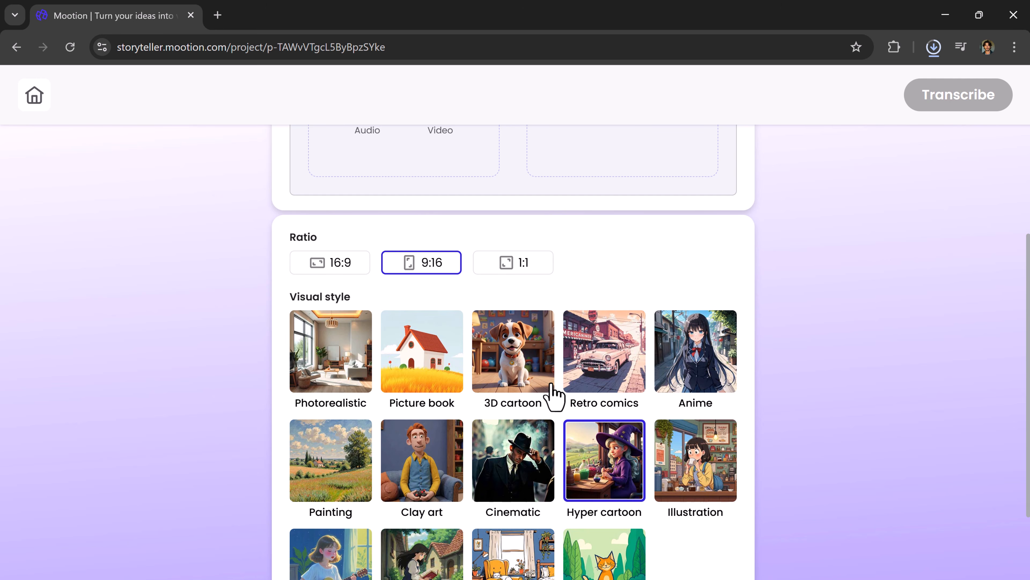
pyautogui.scroll(6, 363, 307)
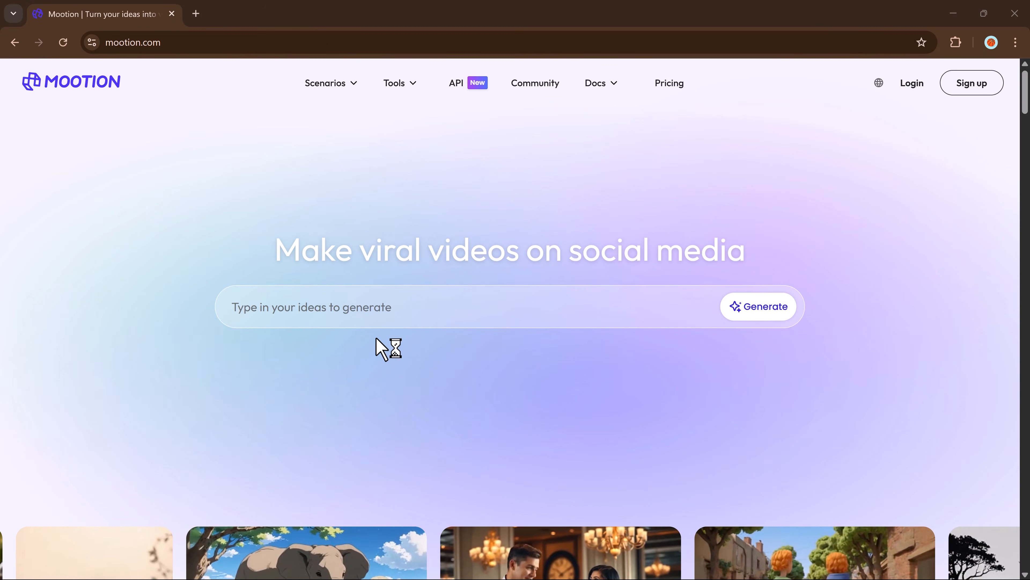
# Examine the sample videos, creator statistics, testimonials and feature overview on the Mootion home page
pyautogui.scroll(-8, 649, 347)
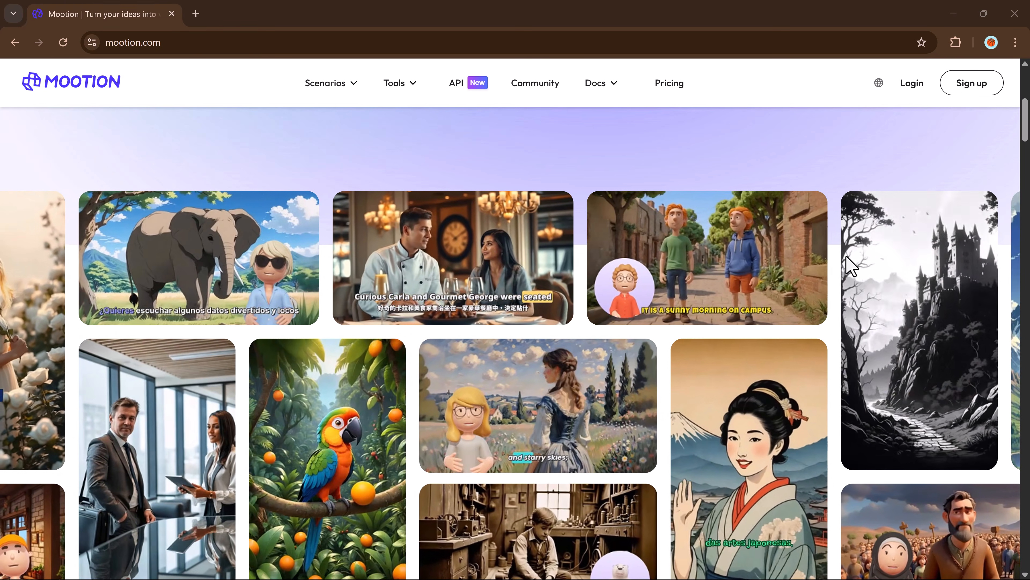
pyautogui.scroll(-3, 864, 268)
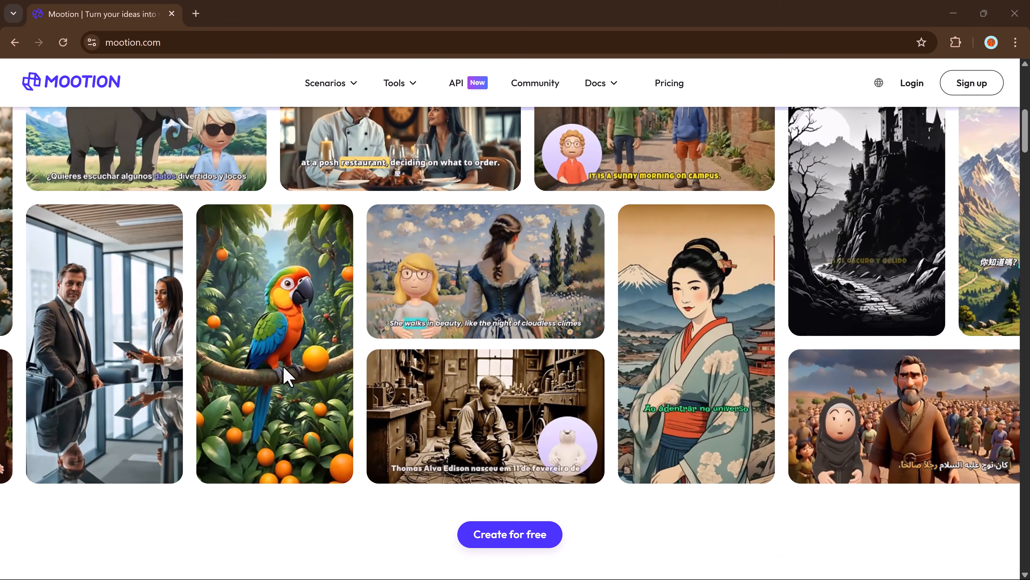
pyautogui.scroll(-10, 166, 357)
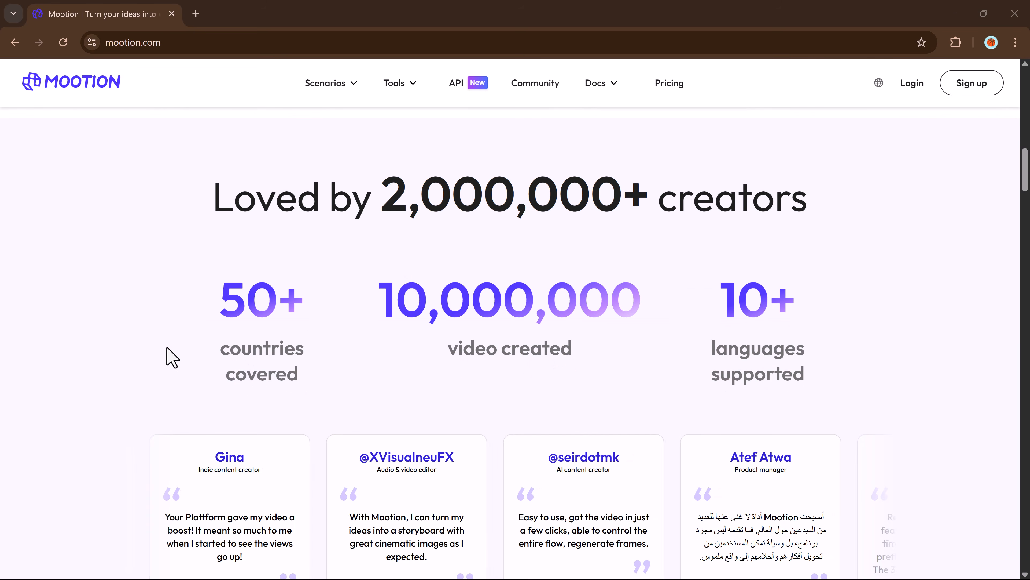
pyautogui.scroll(-6, 326, 341)
pyautogui.scroll(-3, 326, 341)
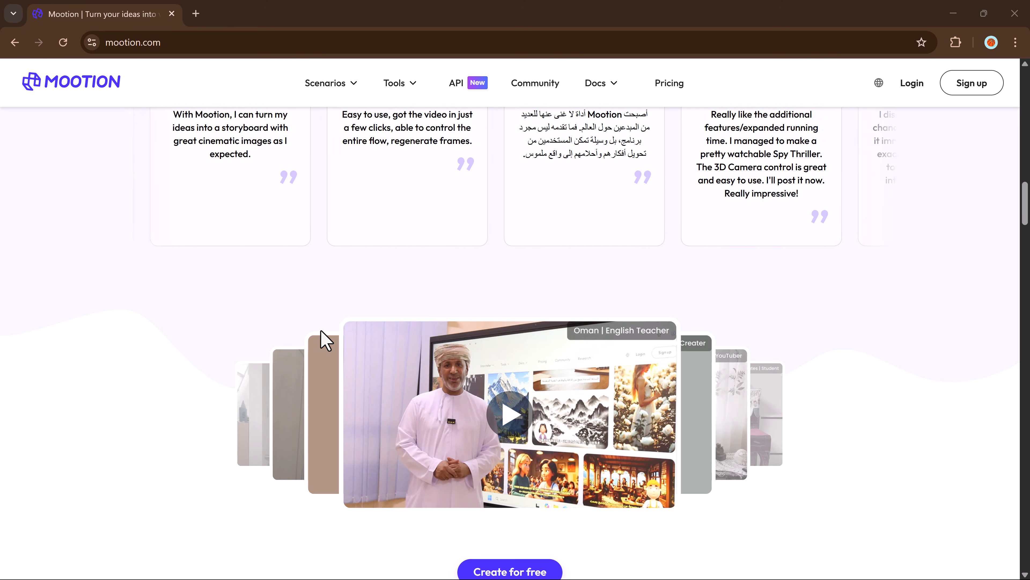
pyautogui.scroll(-3, 322, 331)
pyautogui.scroll(-9, 321, 331)
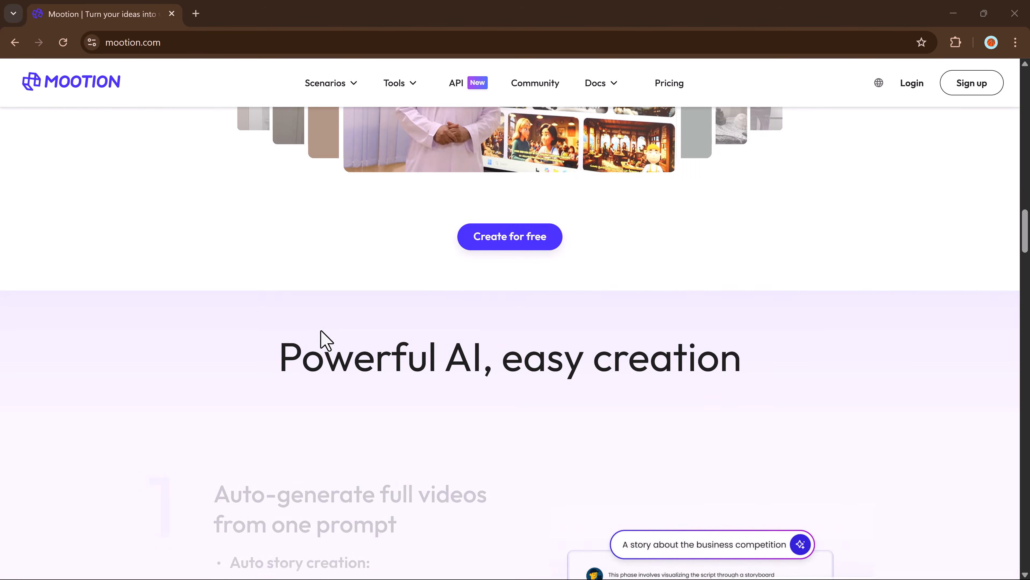